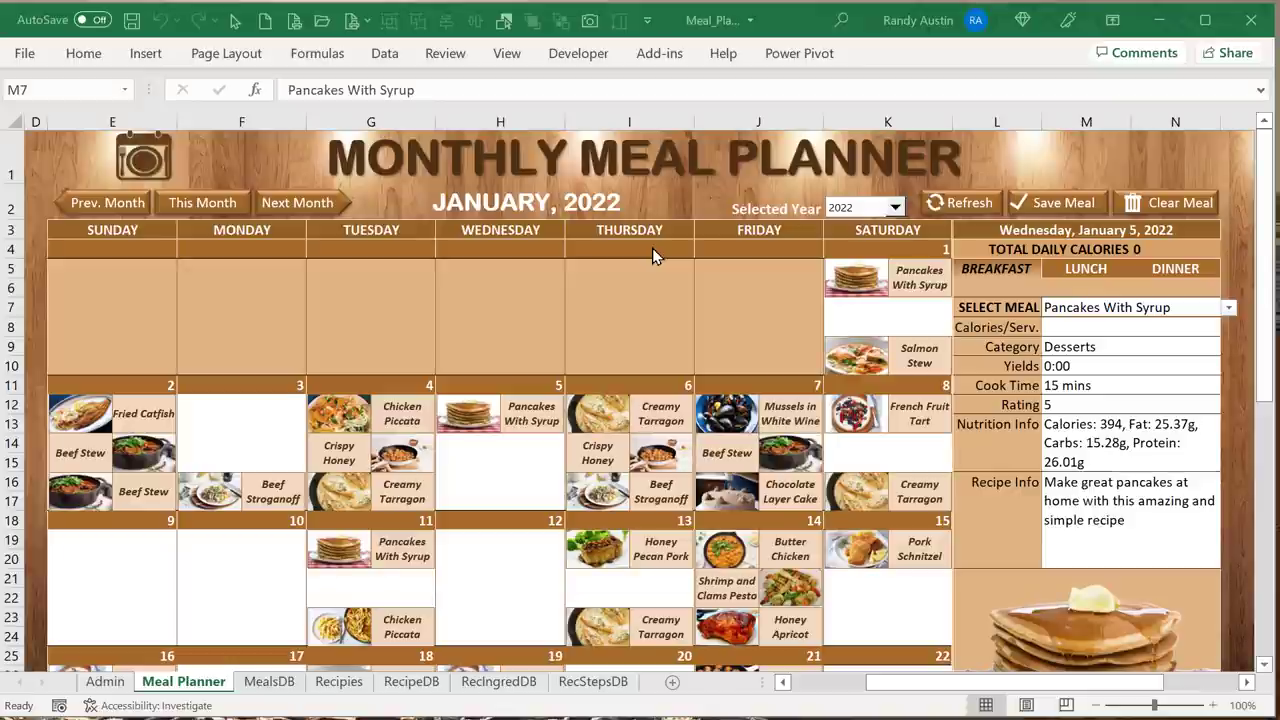
Review the January 6 breakfast, lunch and dinner, then advance the calendar to February 2022
left_click(592, 430)
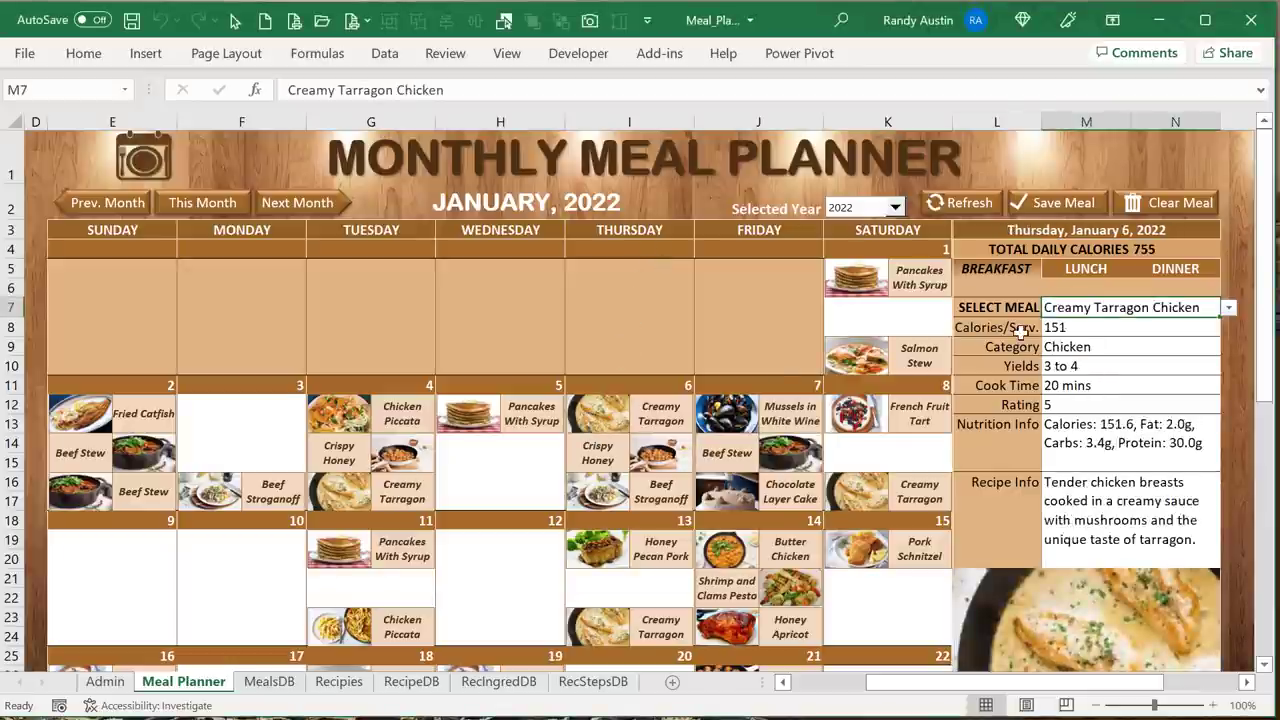
left_click(1095, 268)
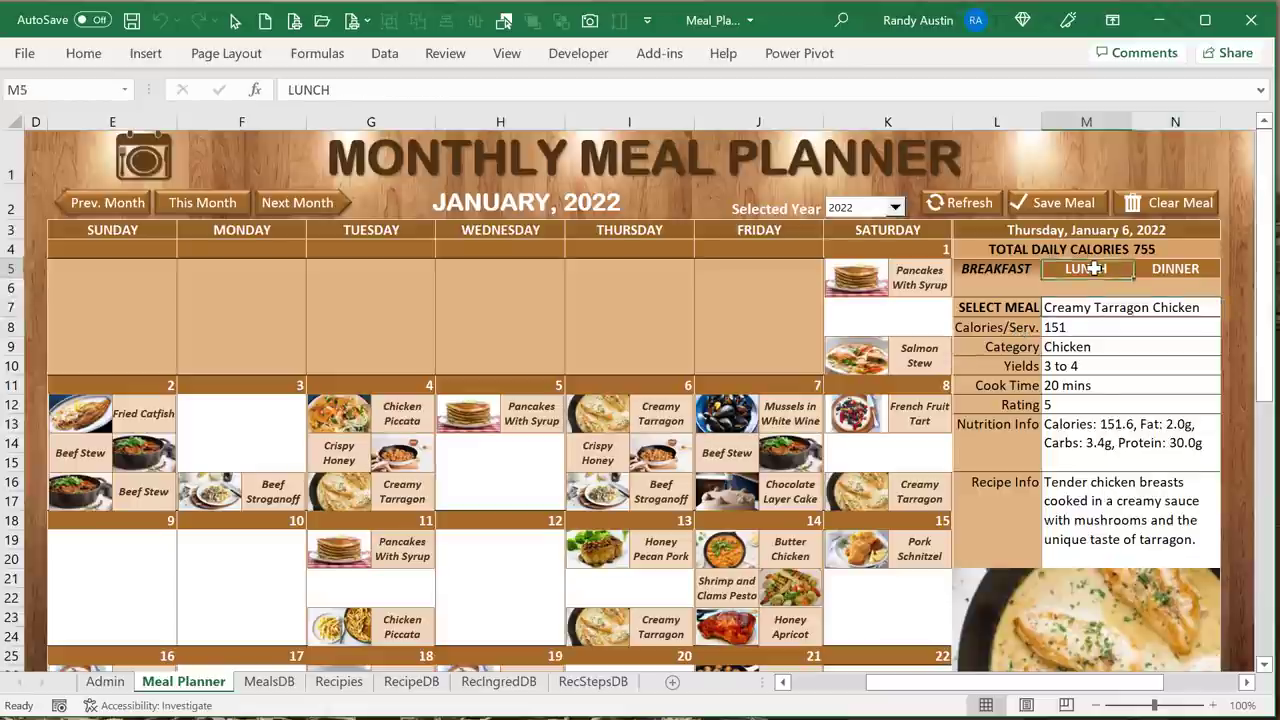
left_click(1165, 268)
left_click(976, 270)
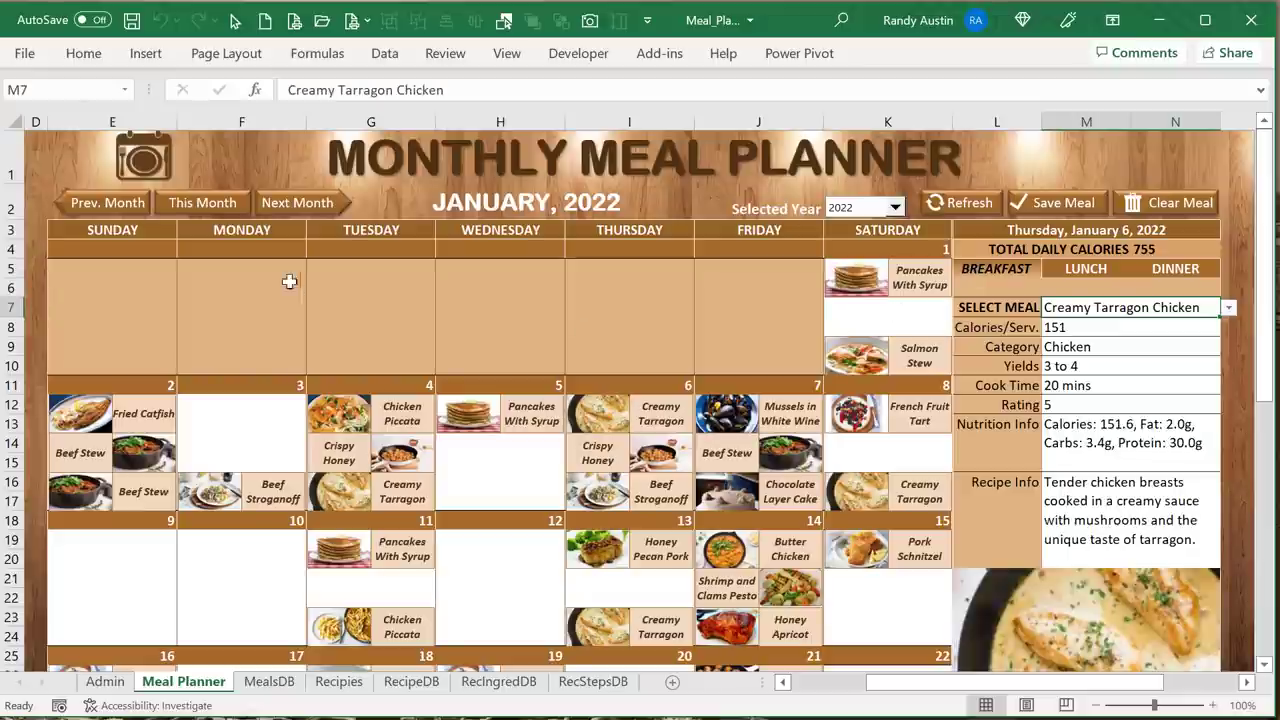
left_click(293, 210)
Step the calendar back to January 2022 and scroll through its planned meals
left_click(140, 208)
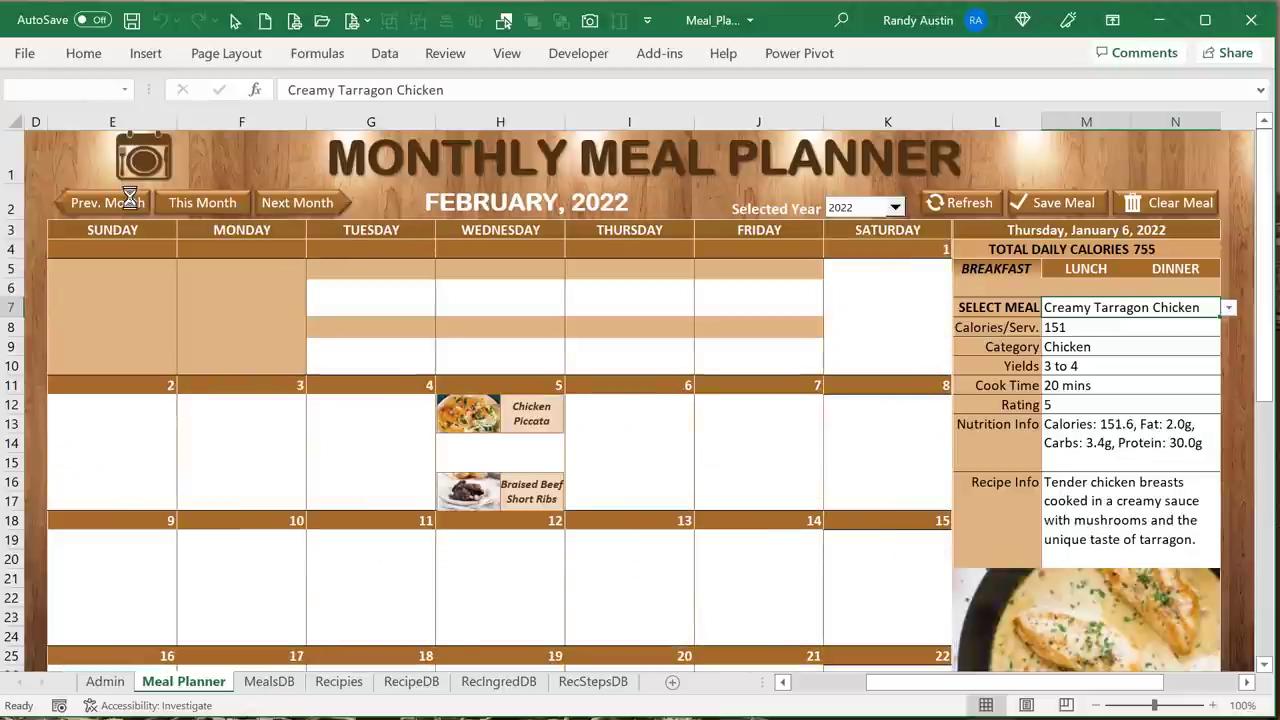
scroll(345, 385, "down", 1)
scroll(345, 385, "up", 1)
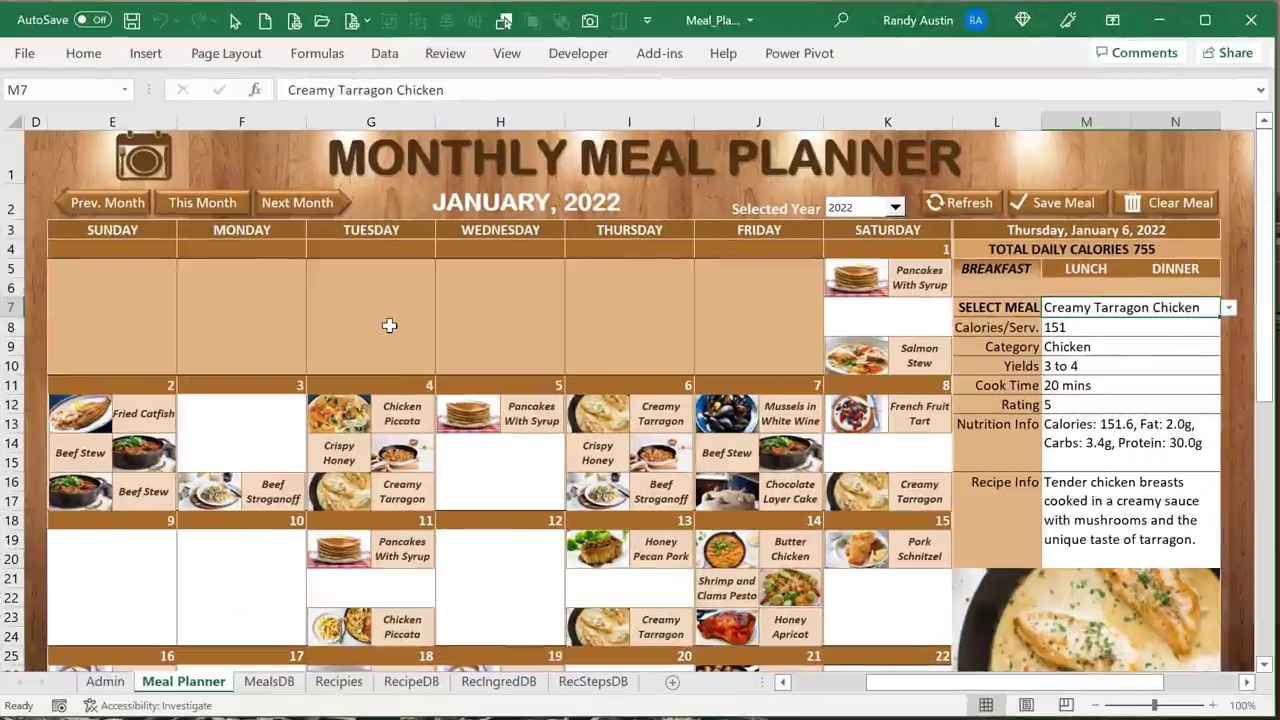
Preview Teriyaki Chicken Meatballs as January 5 lunch, then show the Pancakes With Syrup breakfast
left_click(487, 472)
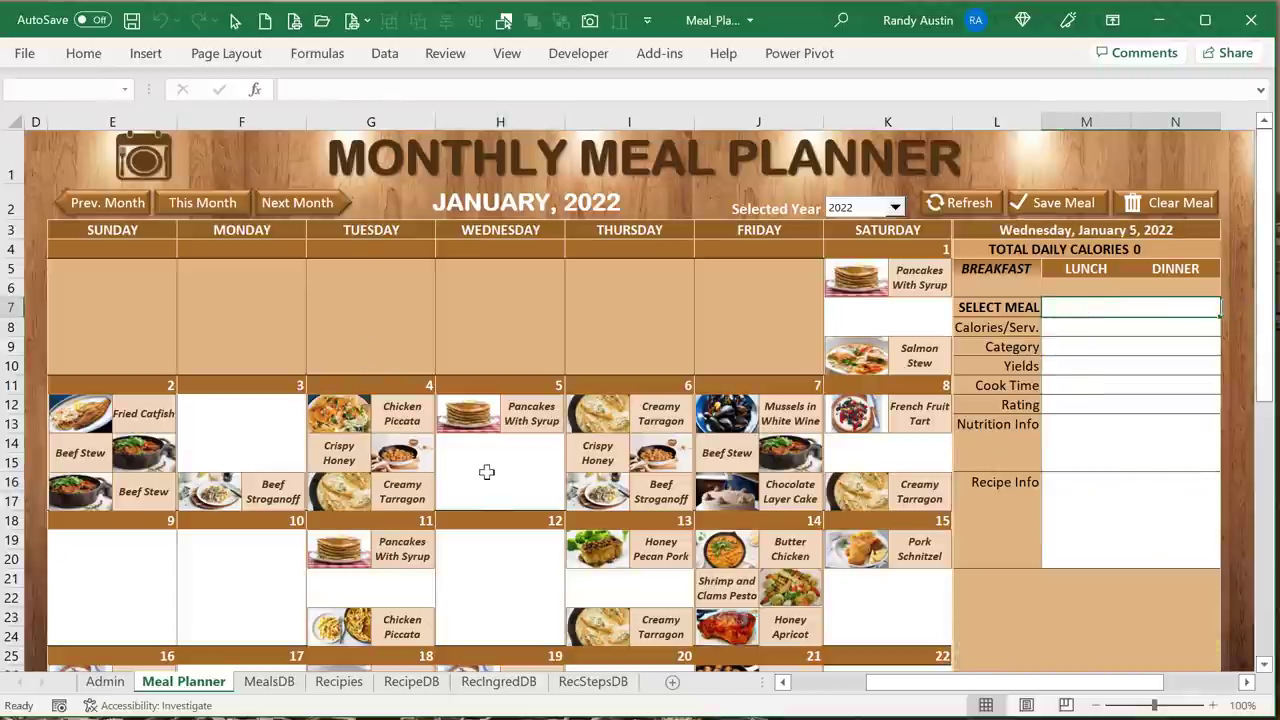
left_click(1070, 268)
left_click(1226, 310)
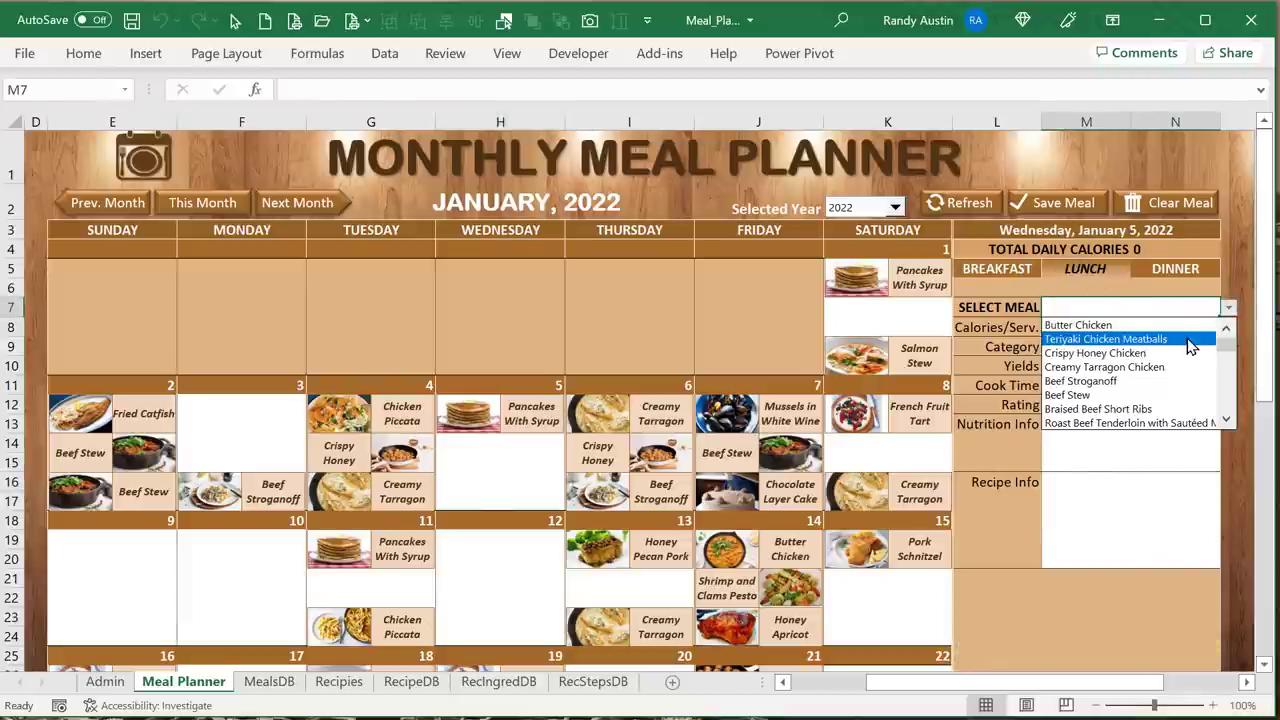
left_click(1190, 341)
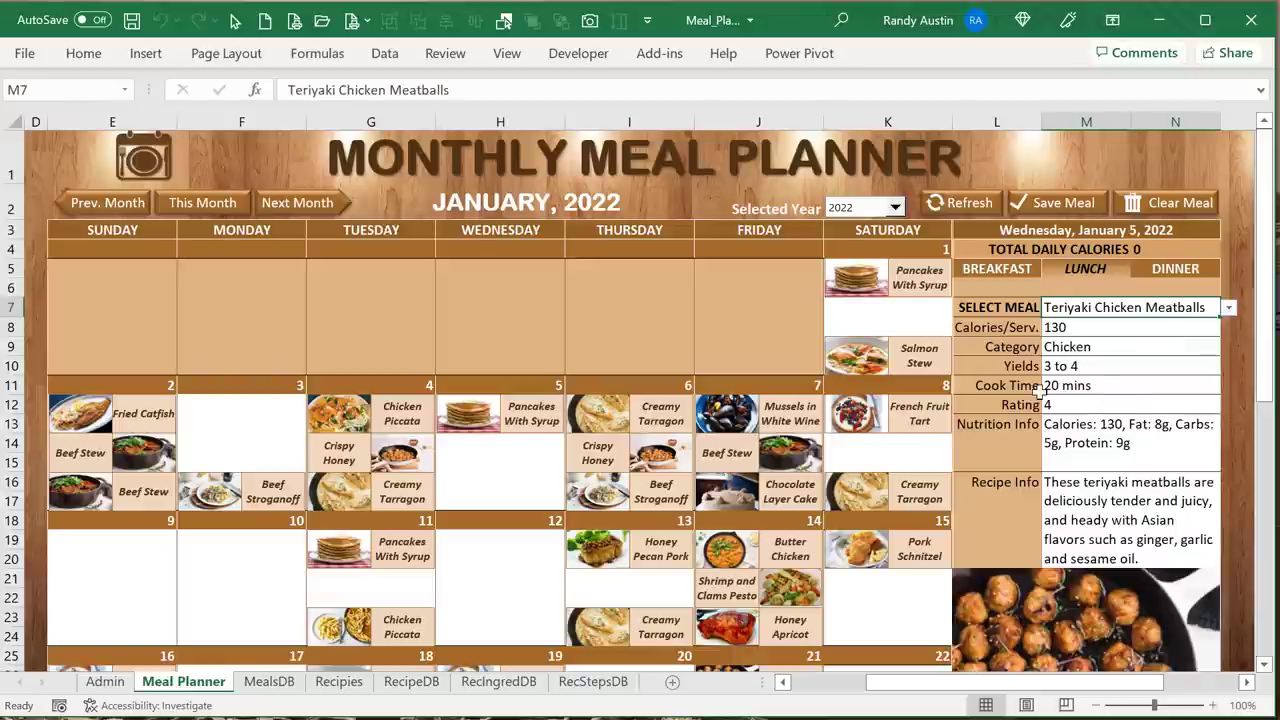
left_click(507, 453)
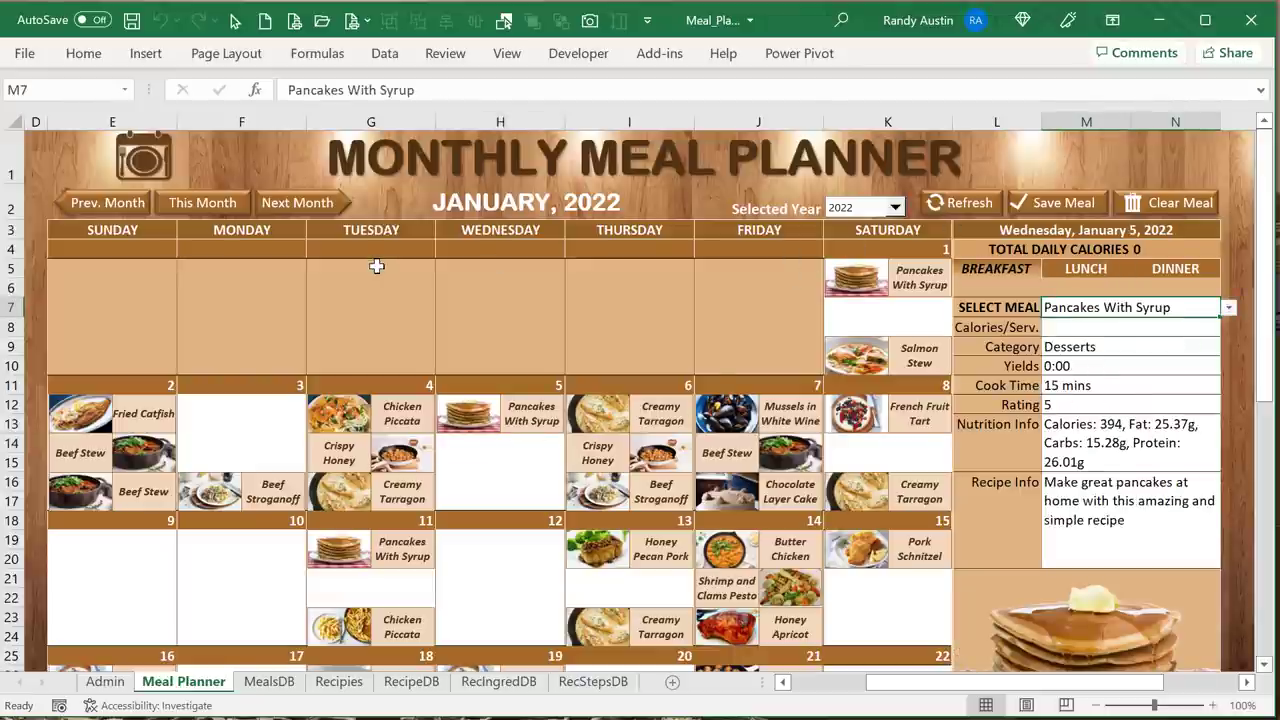
scroll(391, 334, "down", 5)
scroll(391, 334, "up", 5)
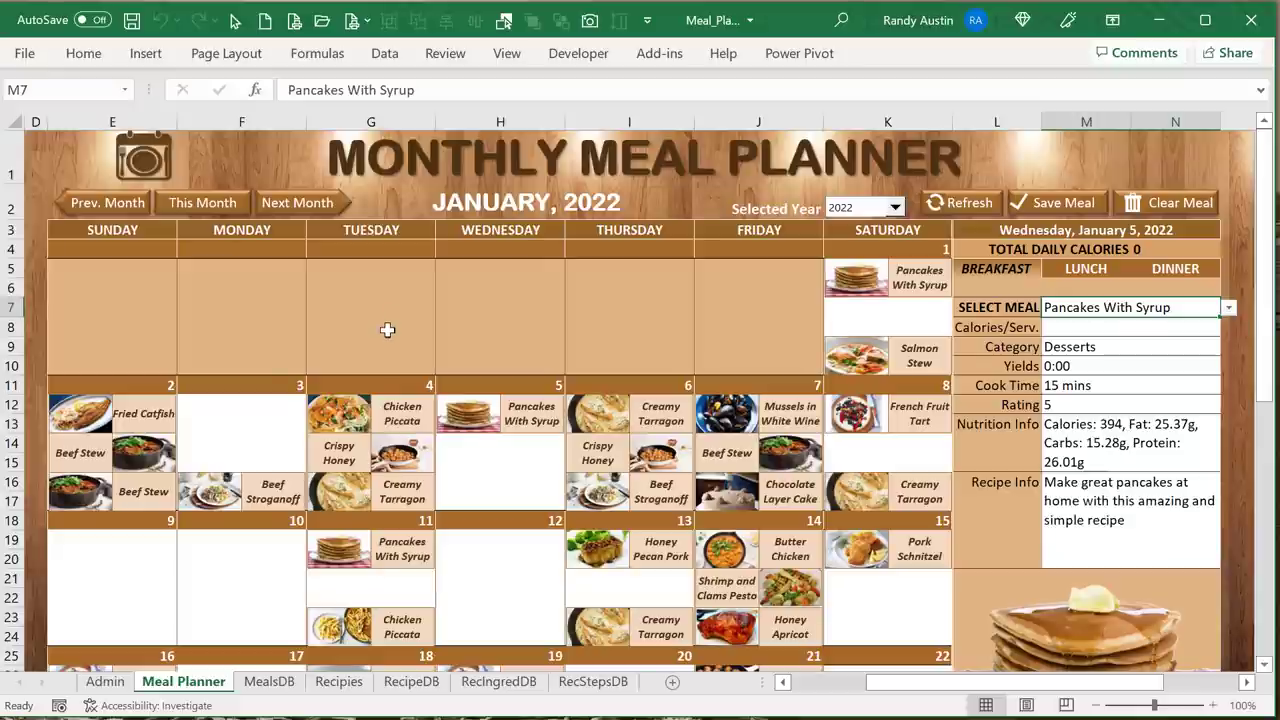
left_click(345, 682)
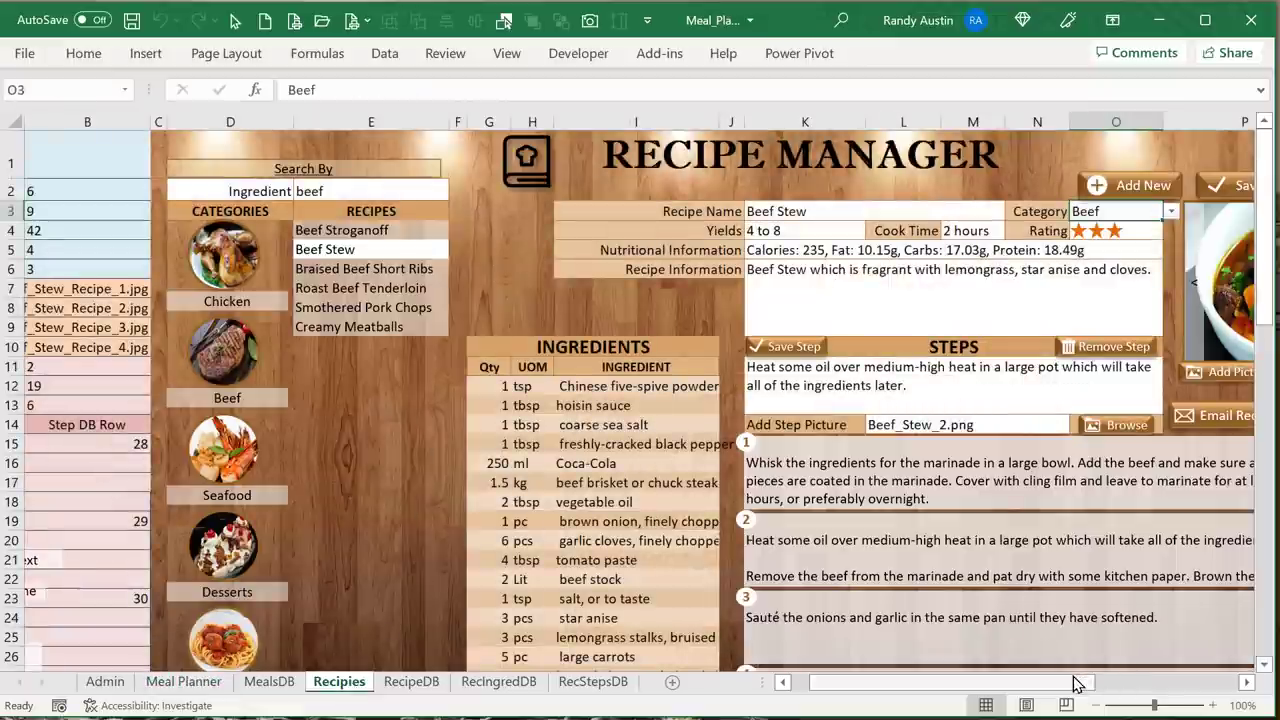
left_click_drag(1073, 683, 1092, 685)
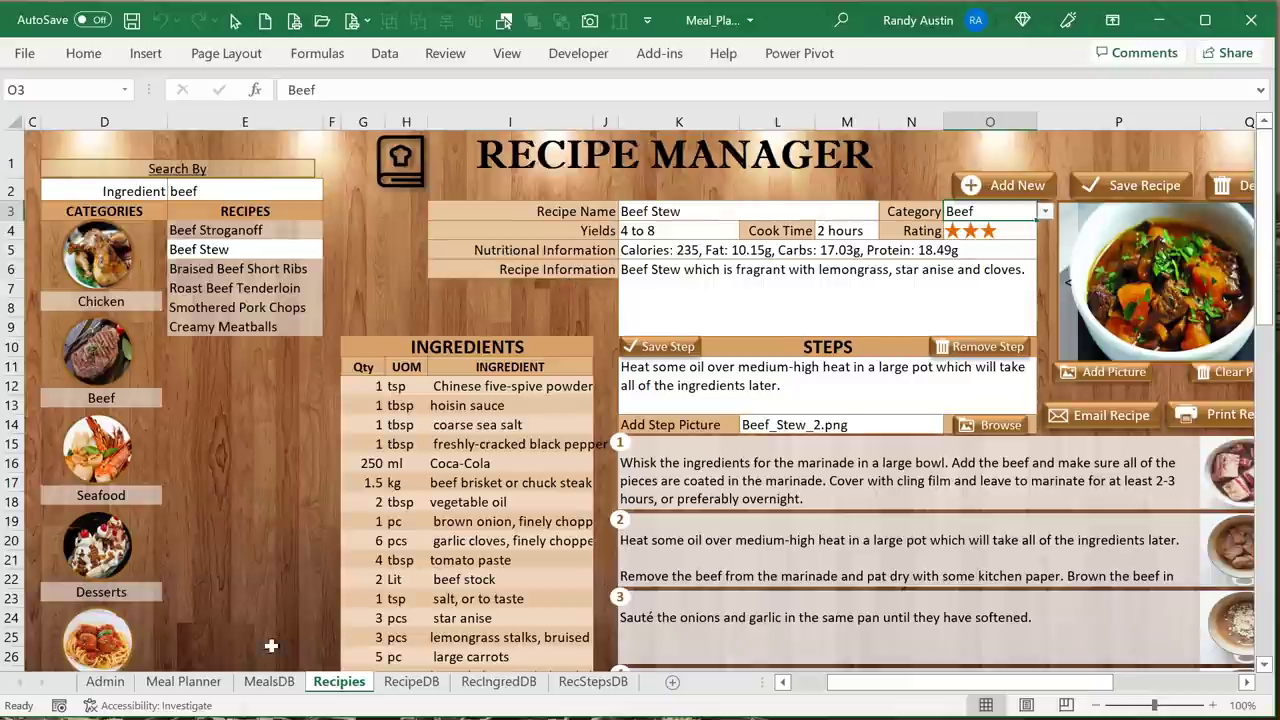
left_click(207, 683)
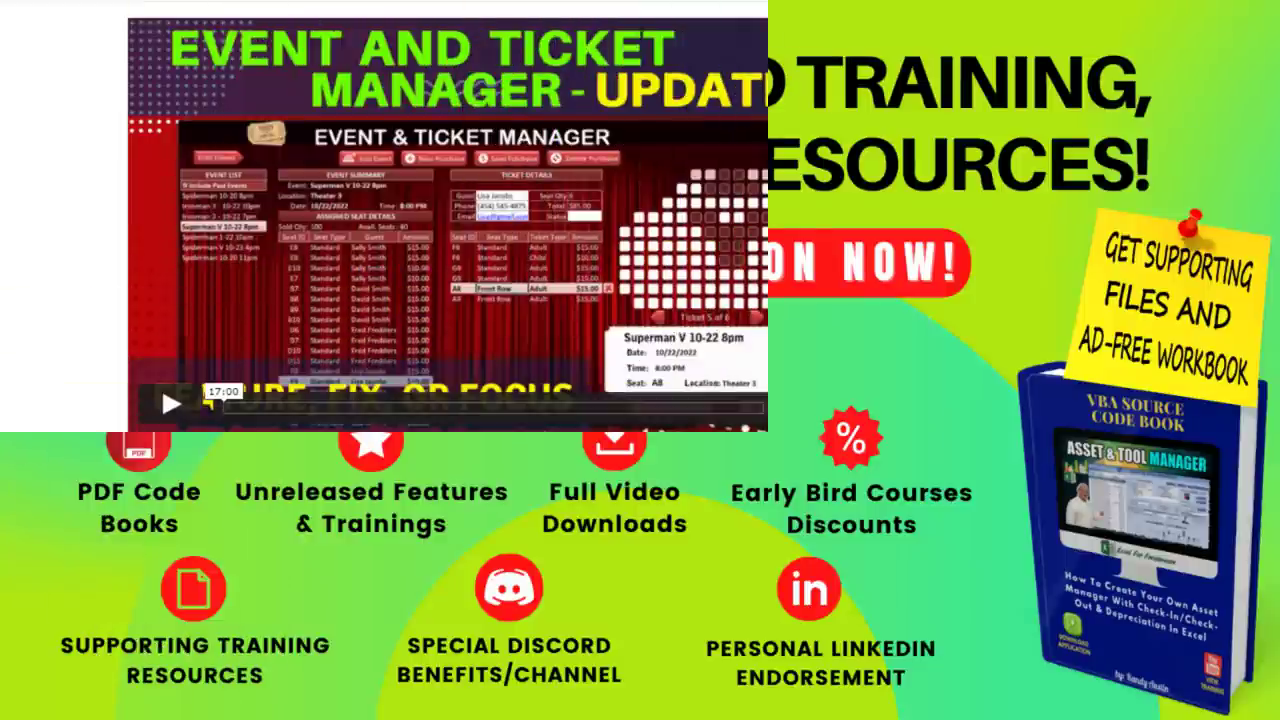
scroll(640, 400, "down", 1)
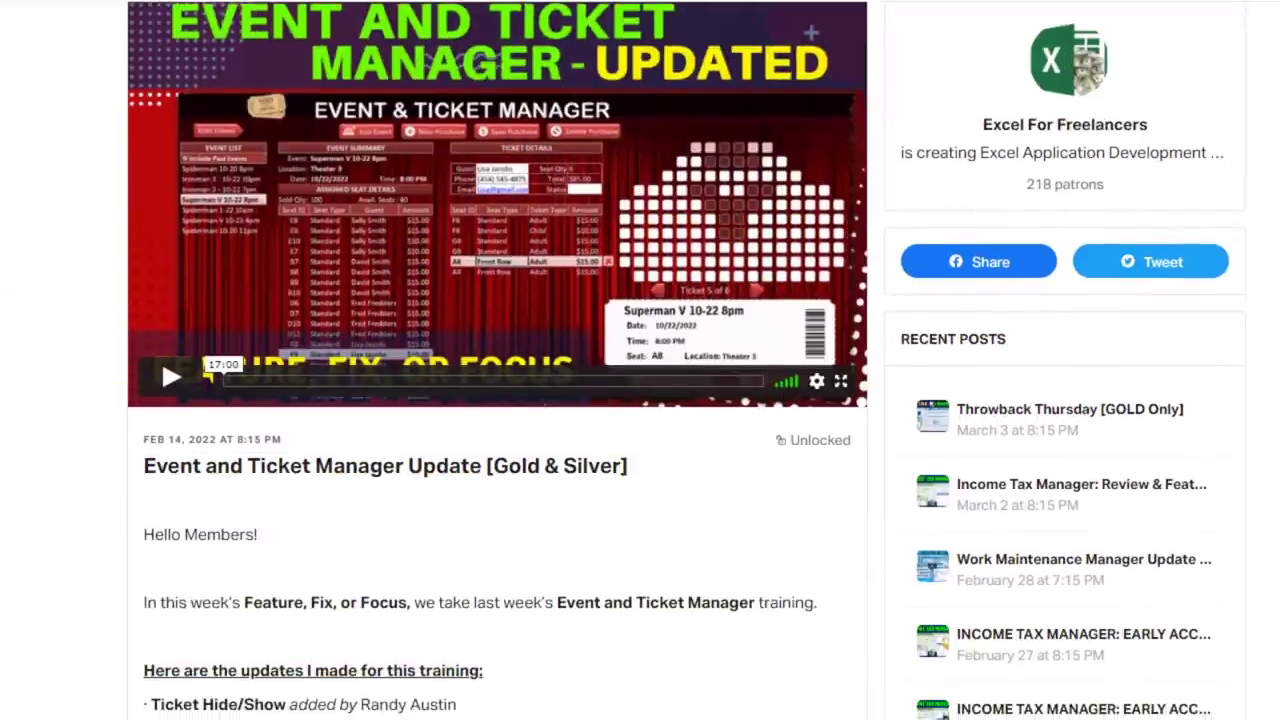
scroll(640, 400, "down", 1)
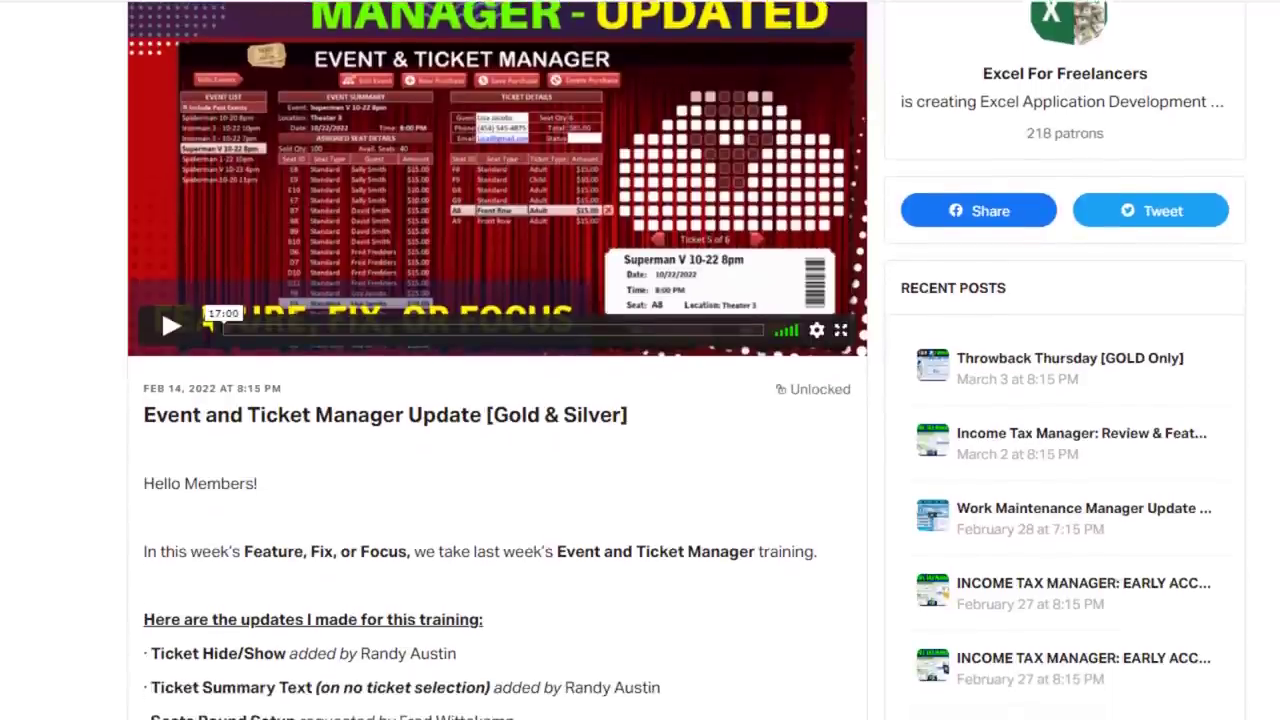
scroll(640, 400, "down", 1)
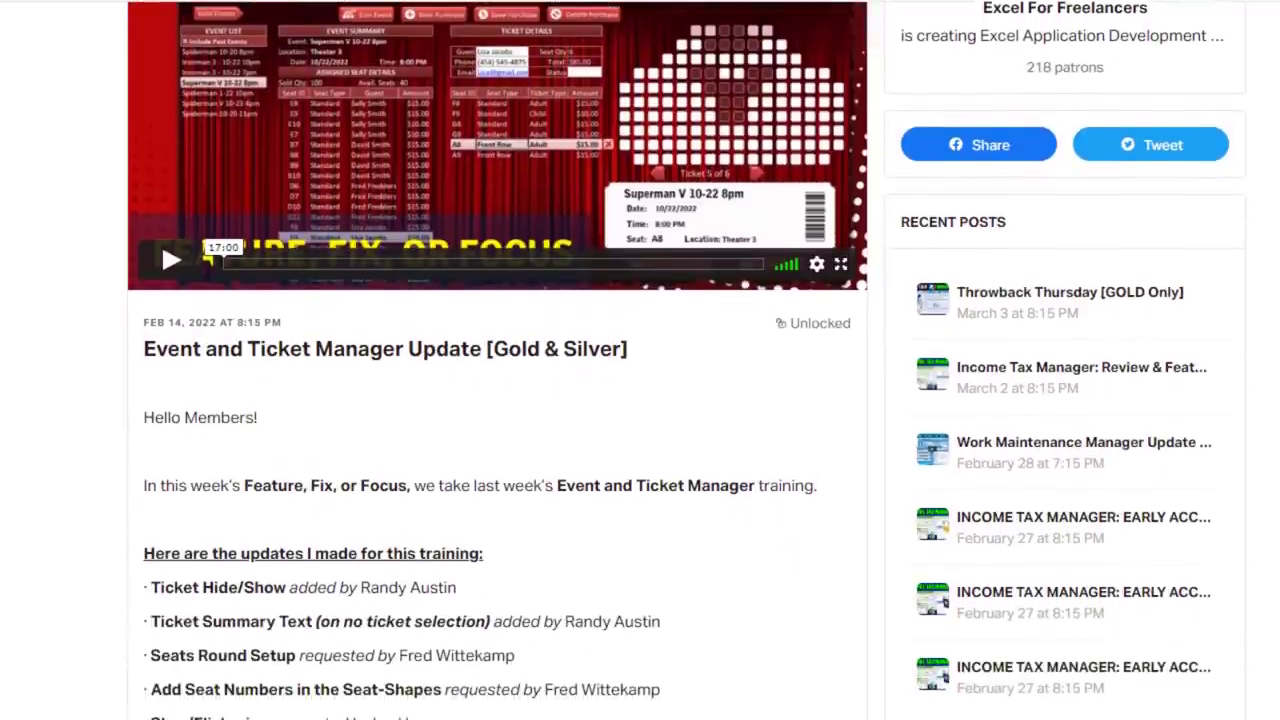
scroll(640, 400, "down", 1)
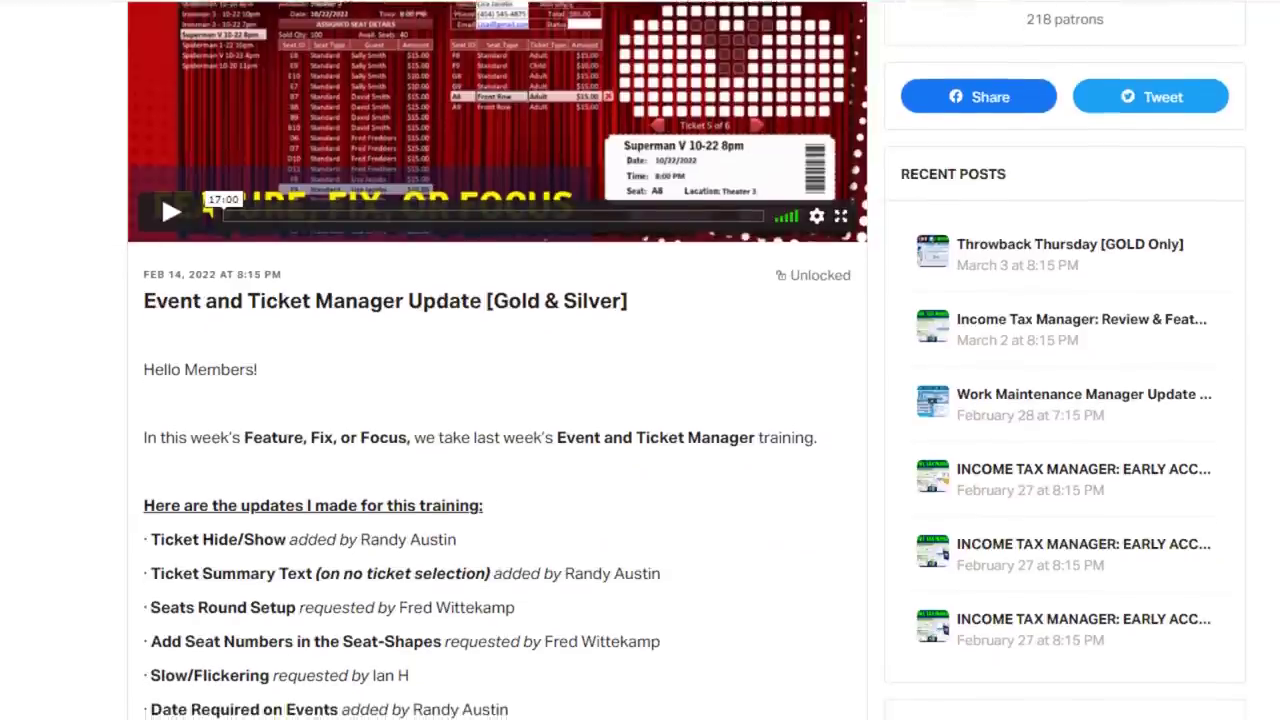
scroll(640, 400, "down", 1)
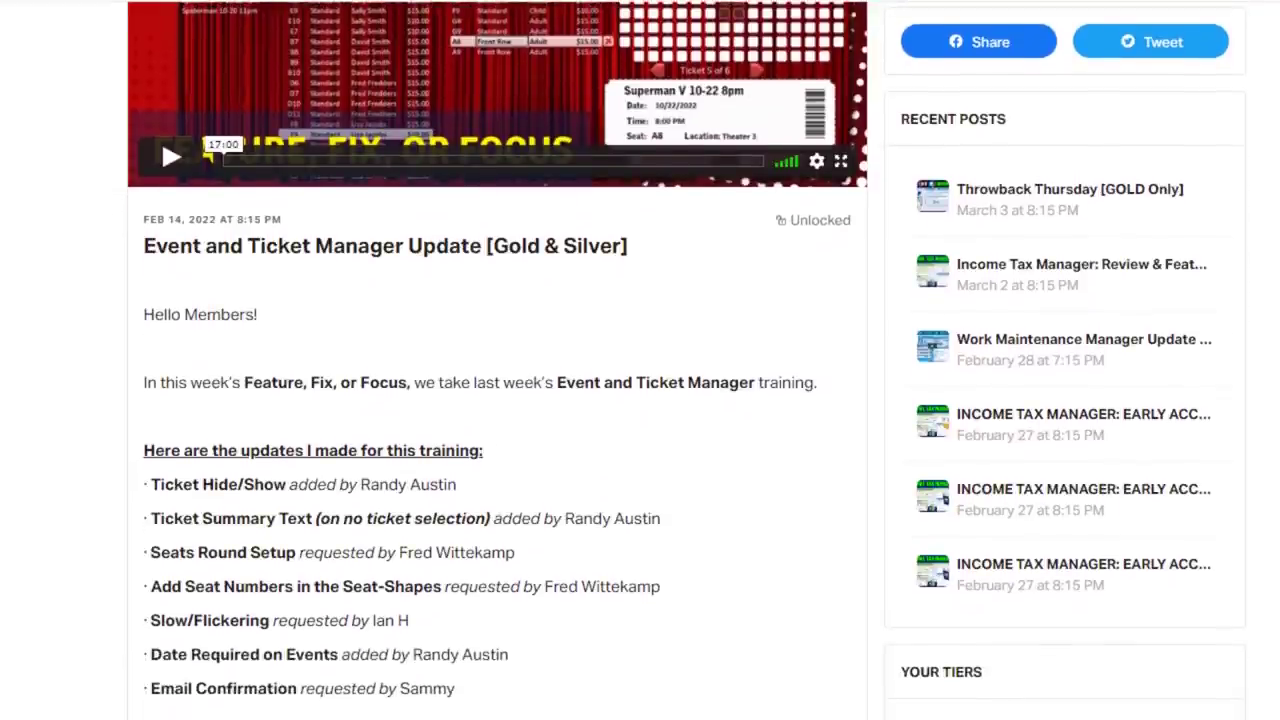
scroll(640, 400, "down", 1)
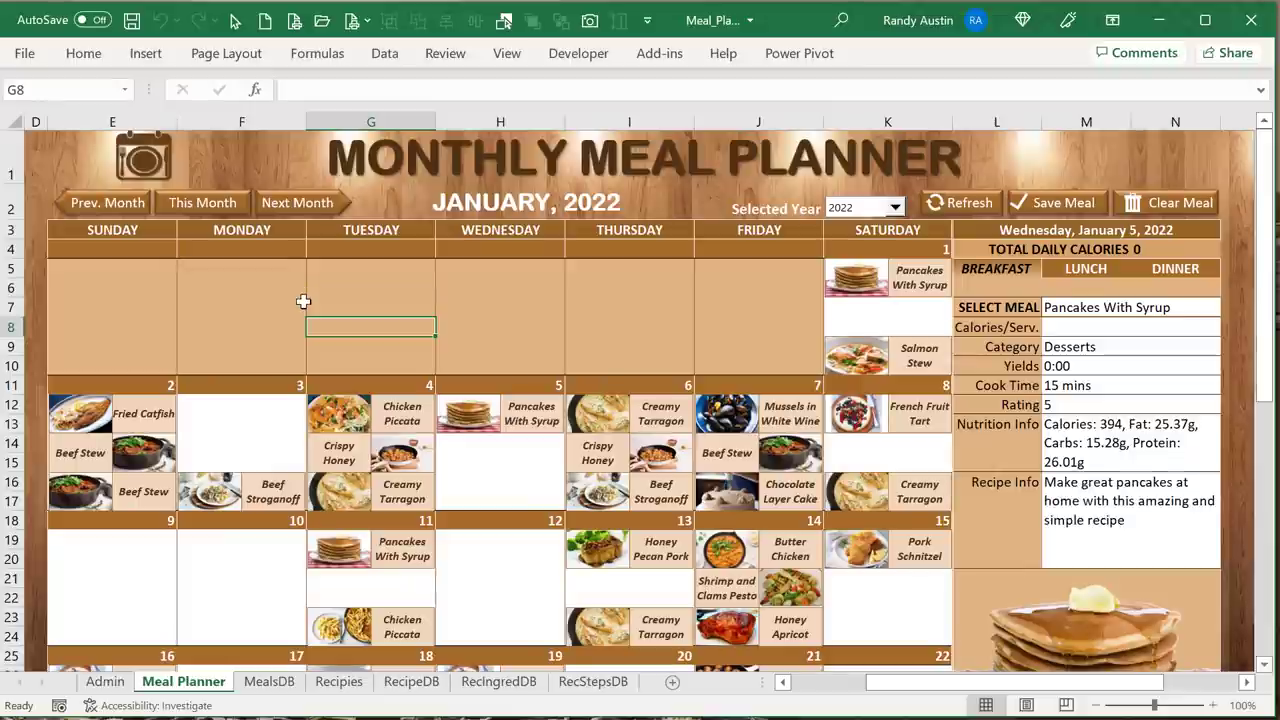
Scroll through the Meal Planner, then switch to the Admin settings sheet
scroll(303, 301, "down", 3)
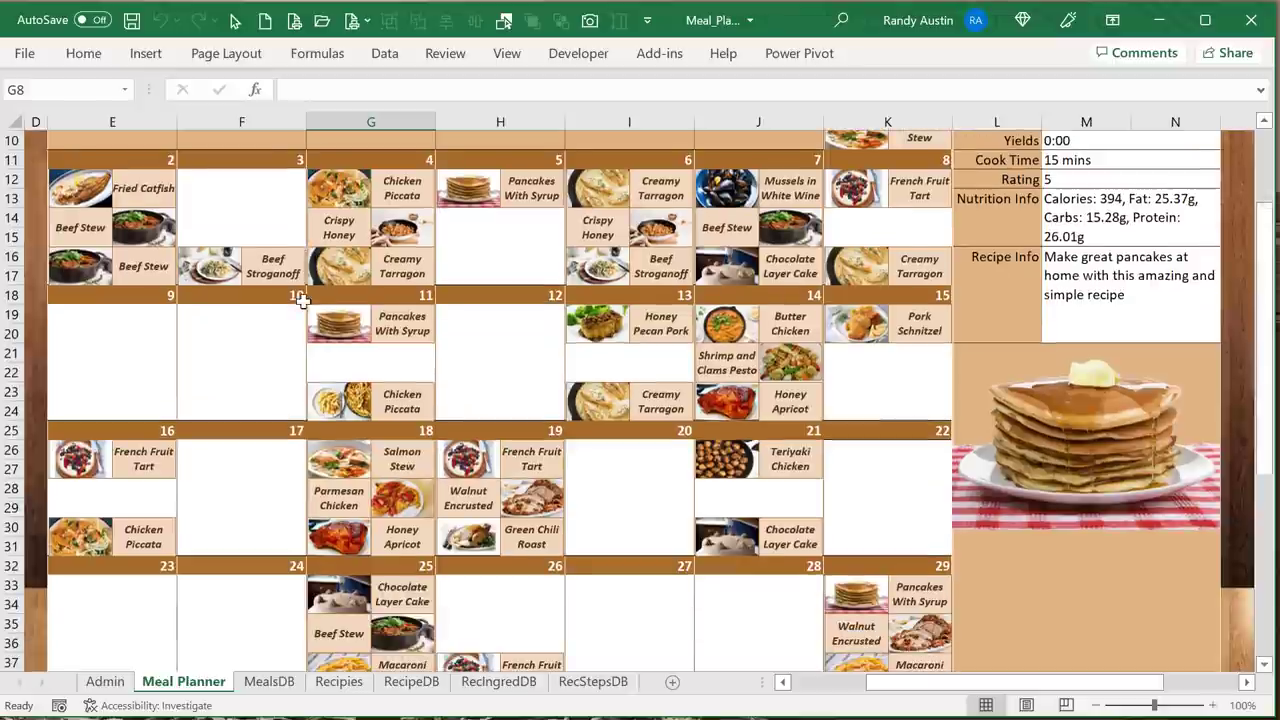
scroll(303, 305, "up", 3)
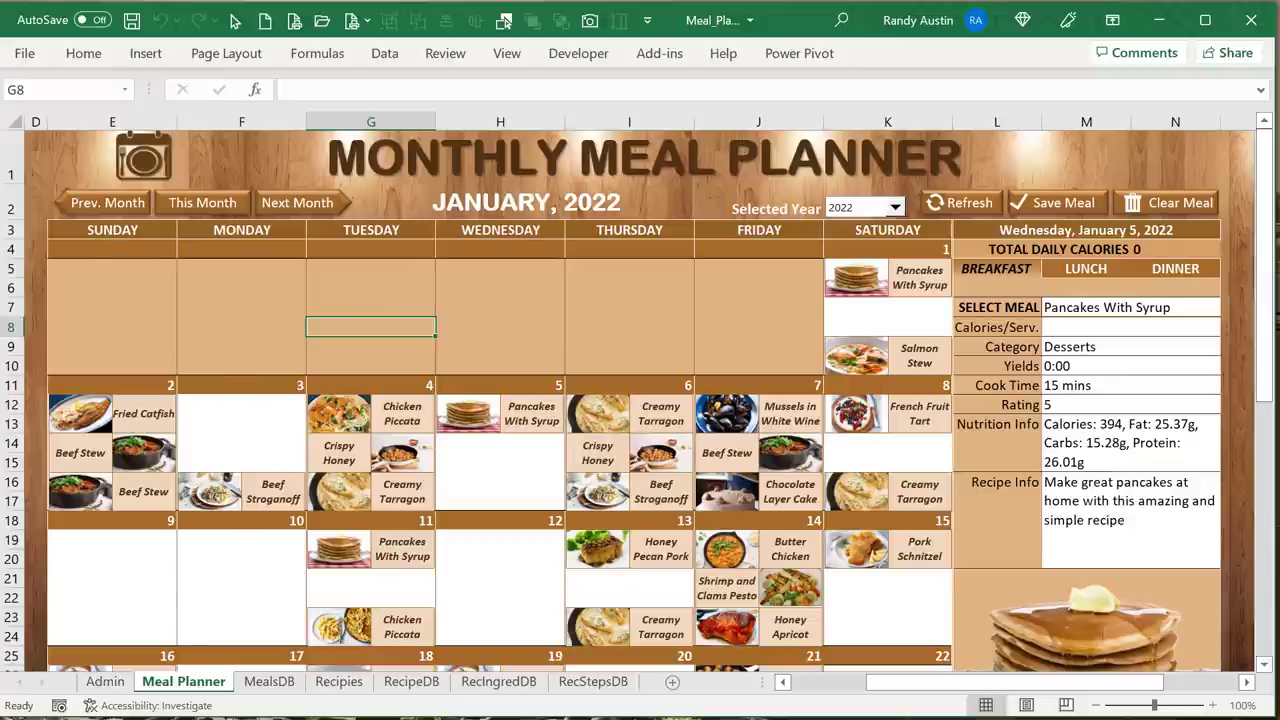
left_click(105, 681)
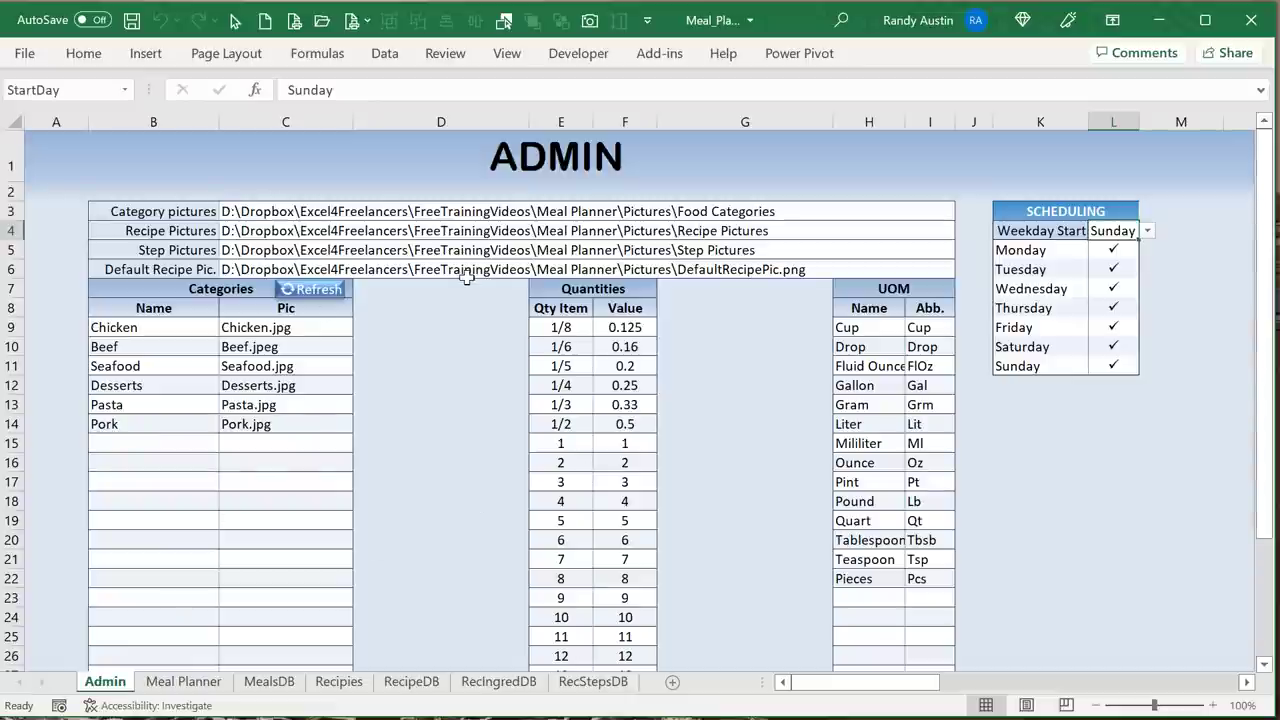
left_click_drag(126, 290, 138, 315)
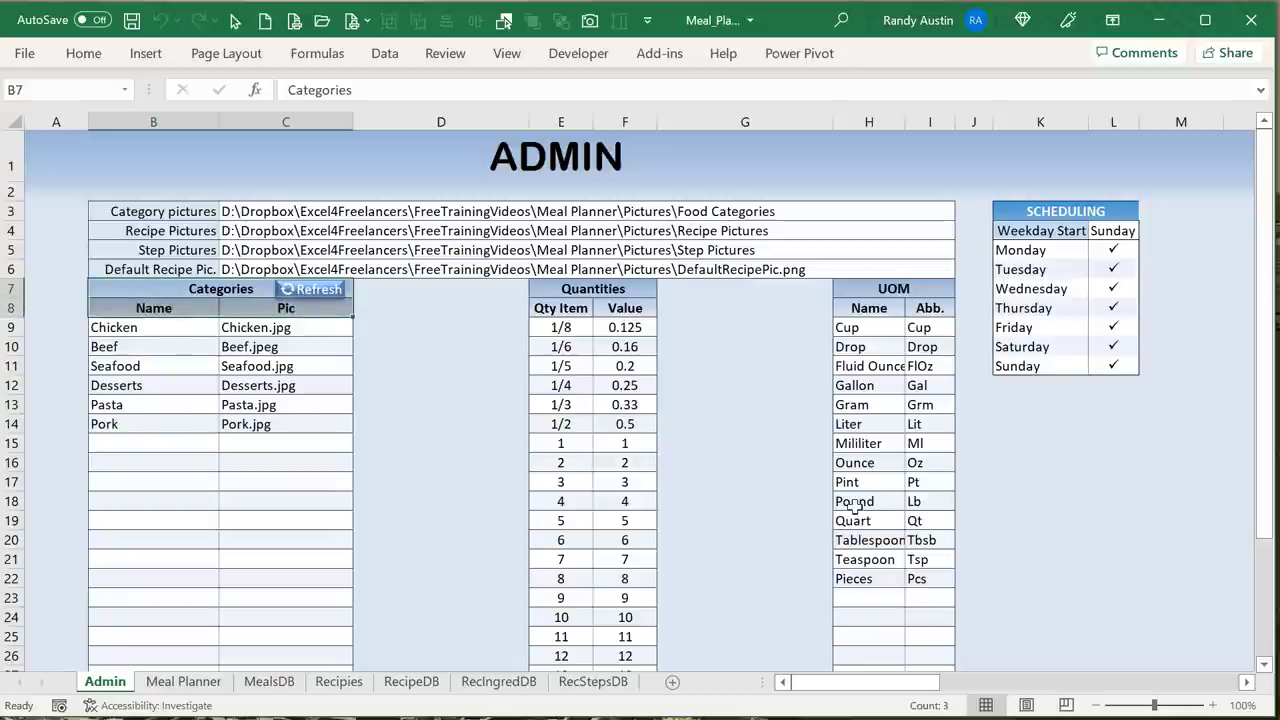
left_click_drag(278, 216, 288, 269)
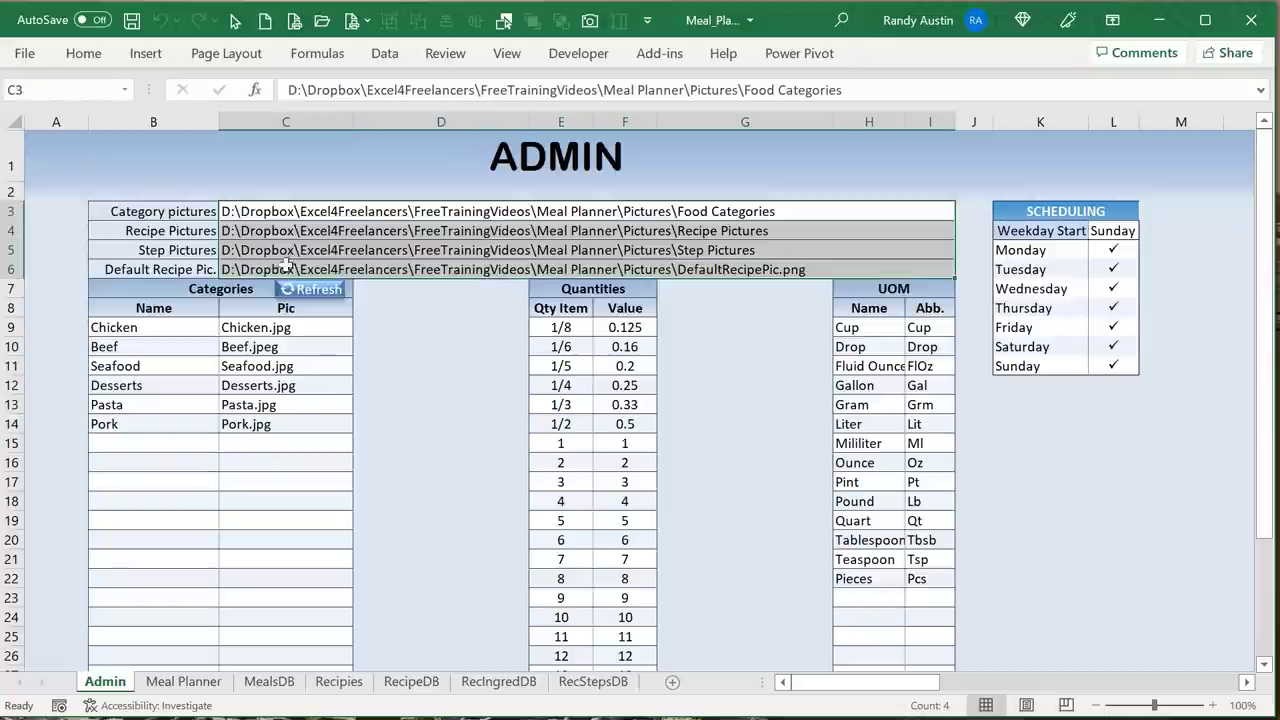
left_click(254, 226)
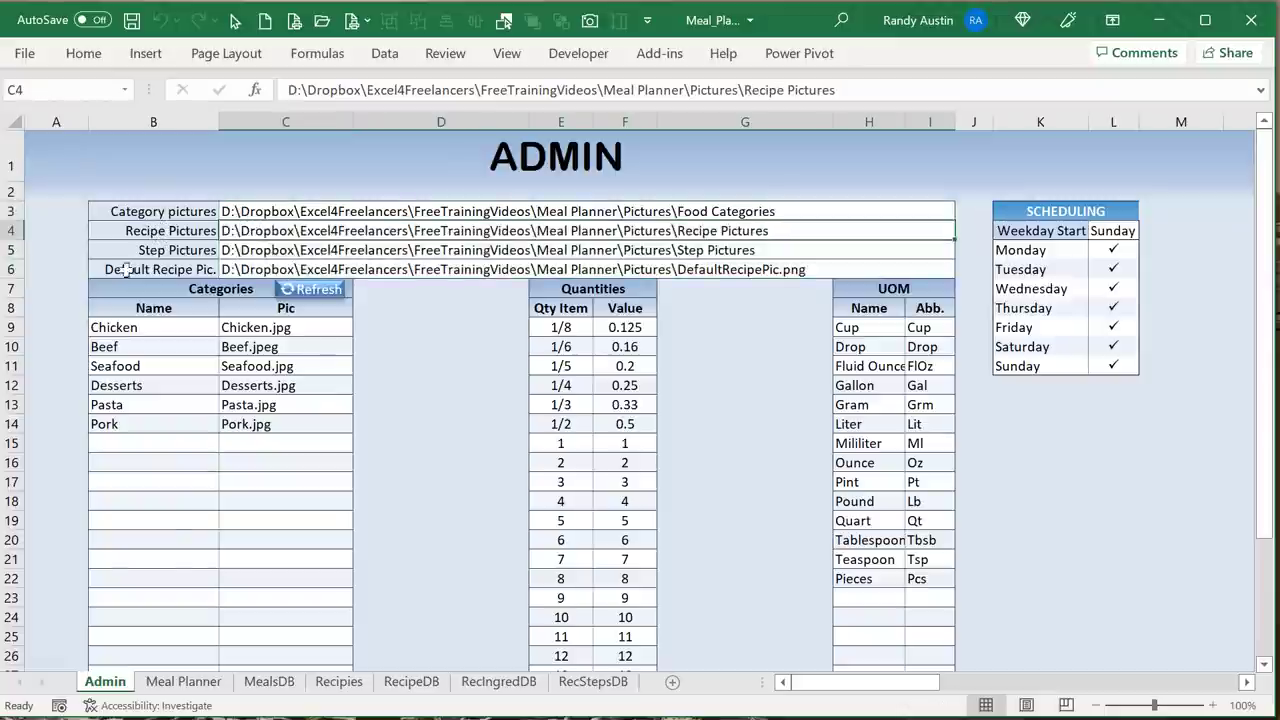
left_click(195, 682)
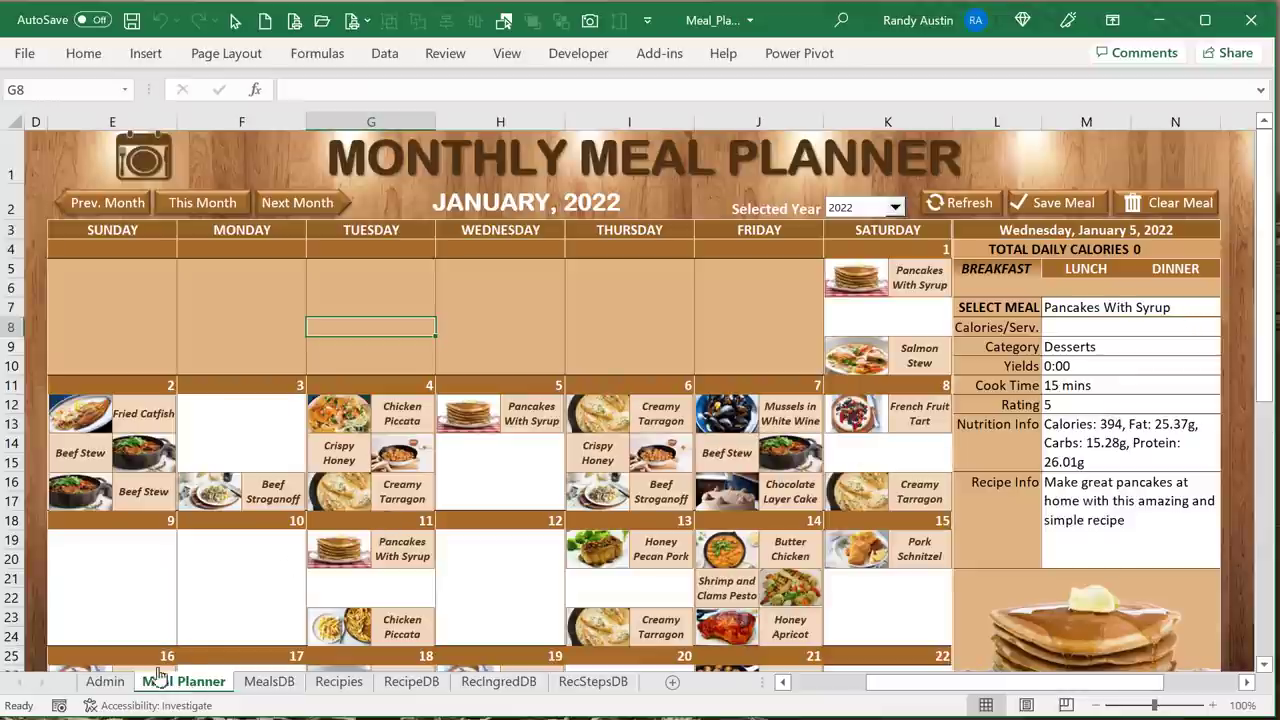
left_click(105, 682)
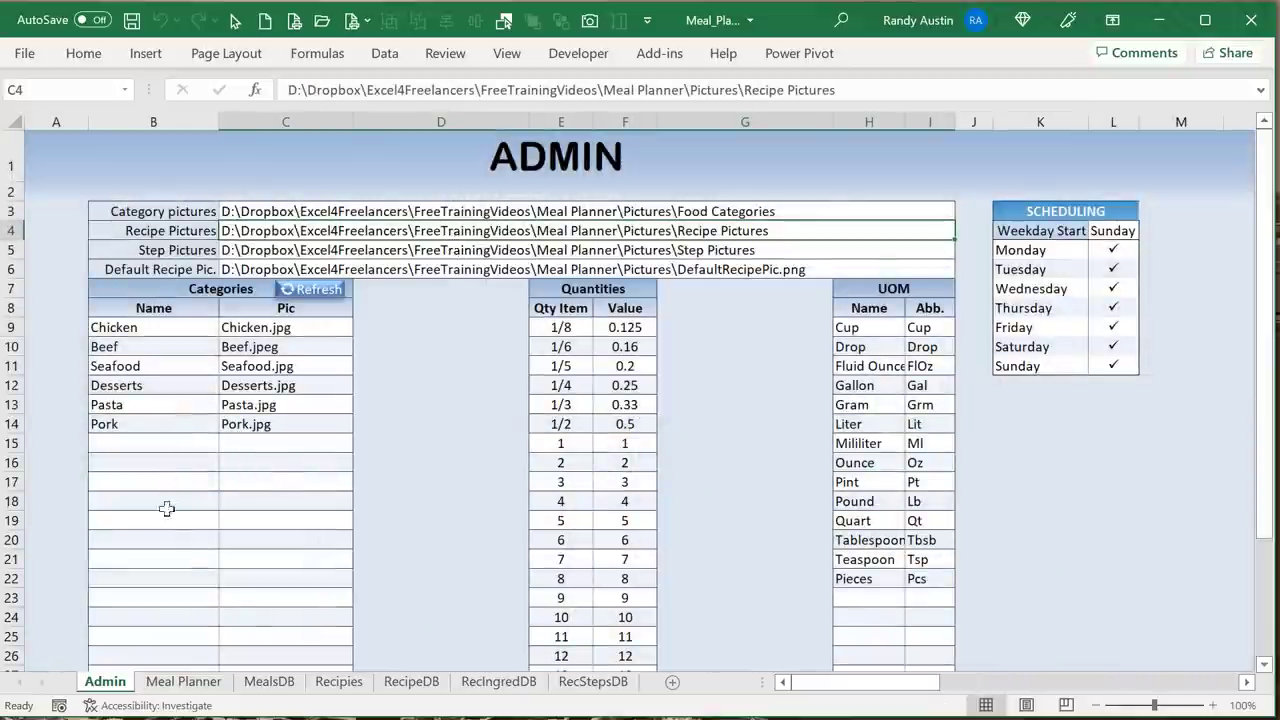
left_click(185, 682)
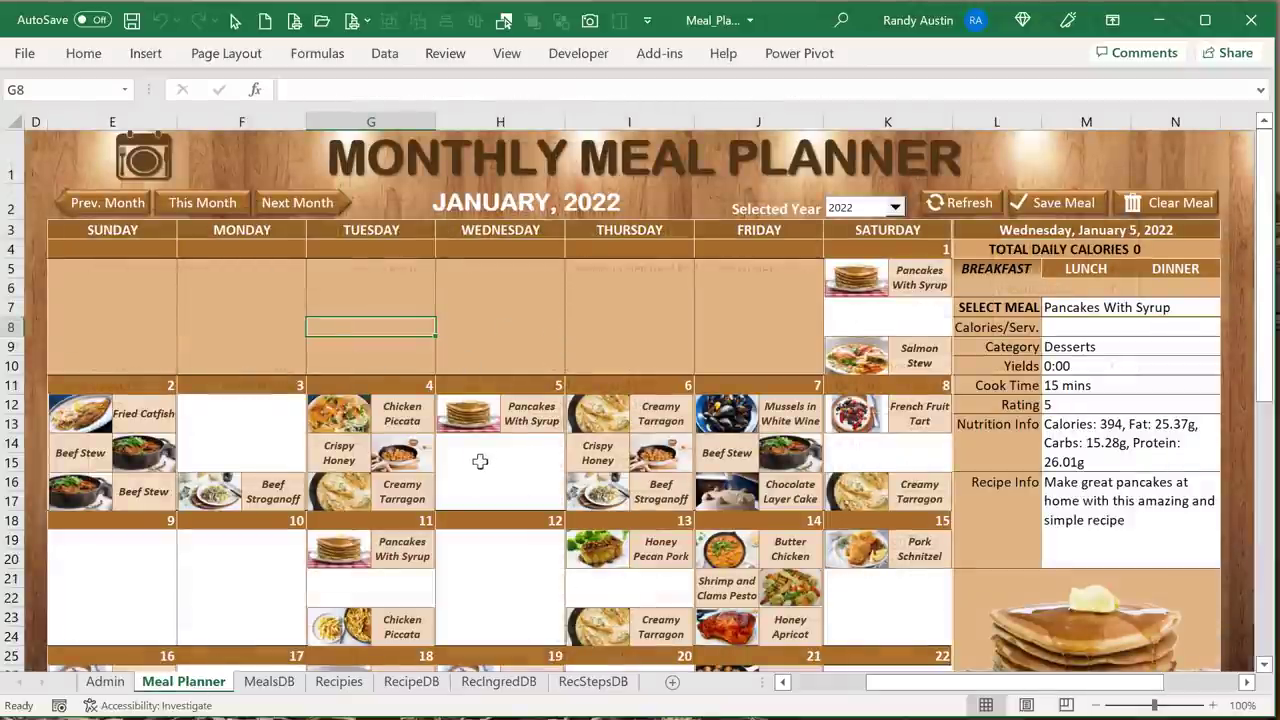
left_click(103, 681)
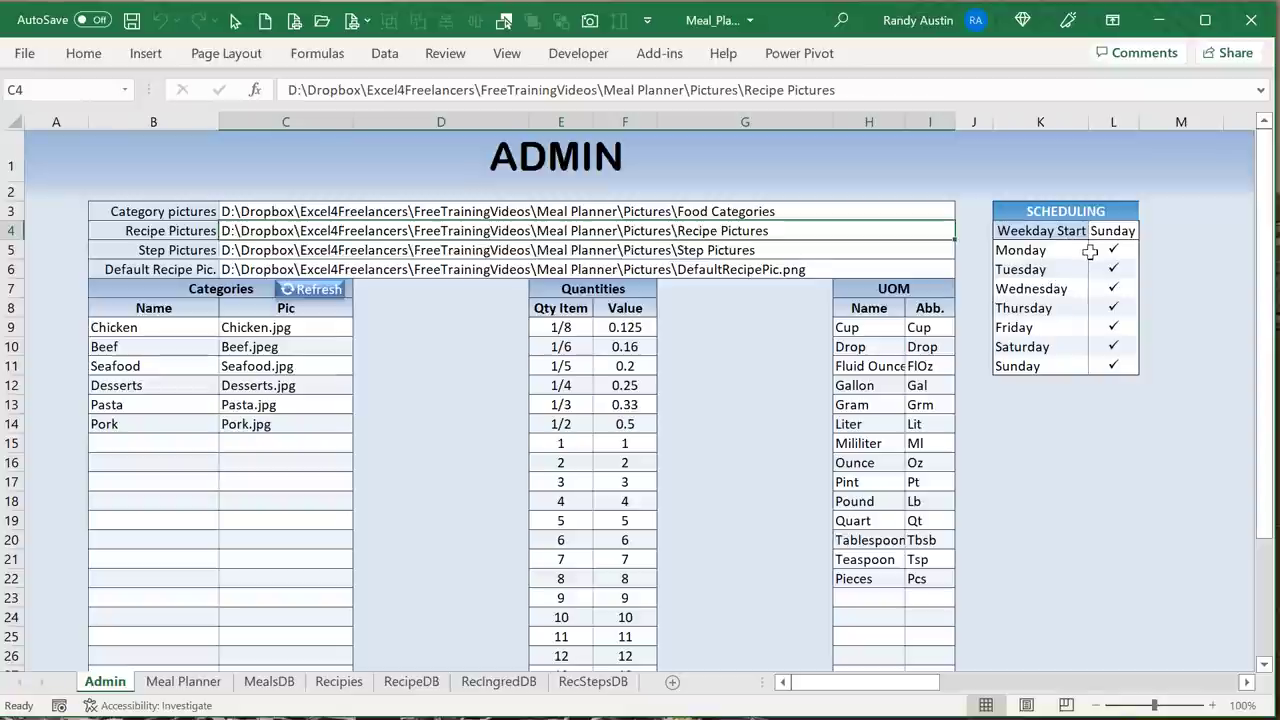
Untick Sunday from the scheduled weekdays and set Weekday Start in L4 to Monday
left_click(1118, 366)
key("ctrl+Up")
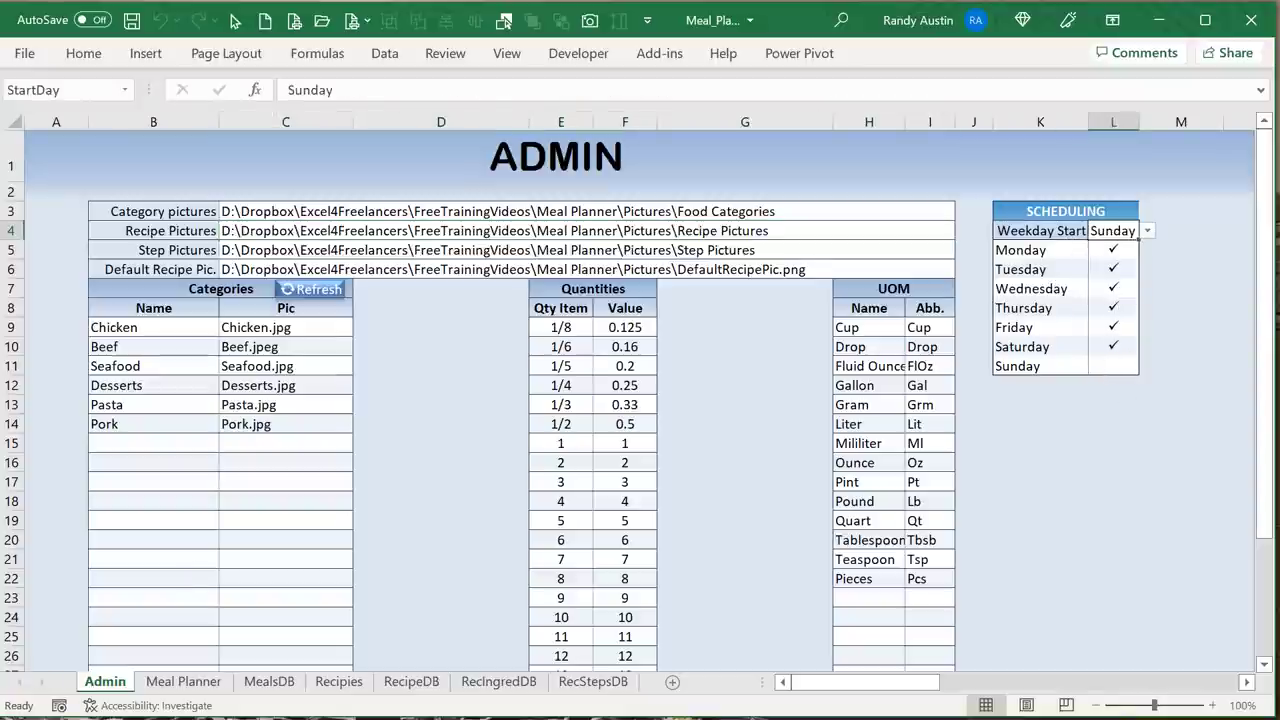
left_click(1148, 232)
left_click(1124, 249)
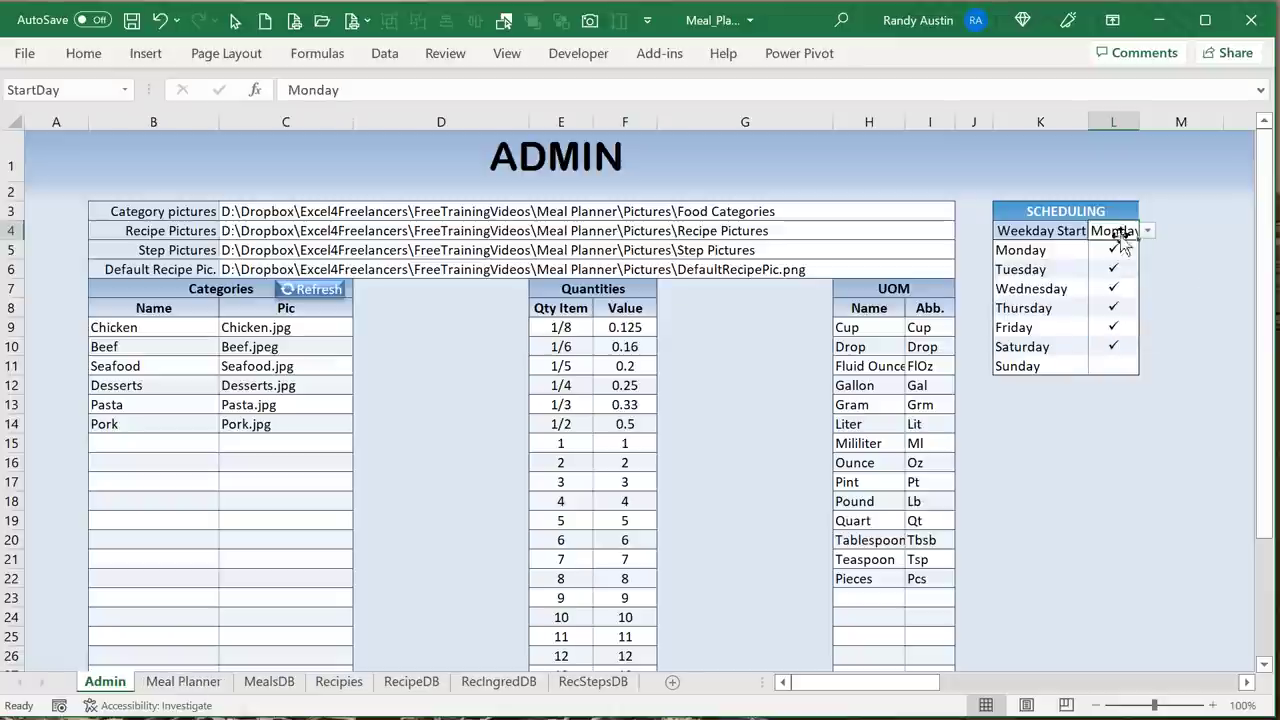
Check the Meal Planner now starts on Monday and view French Fruit Tart for January 16
left_click(218, 681)
left_click(103, 237)
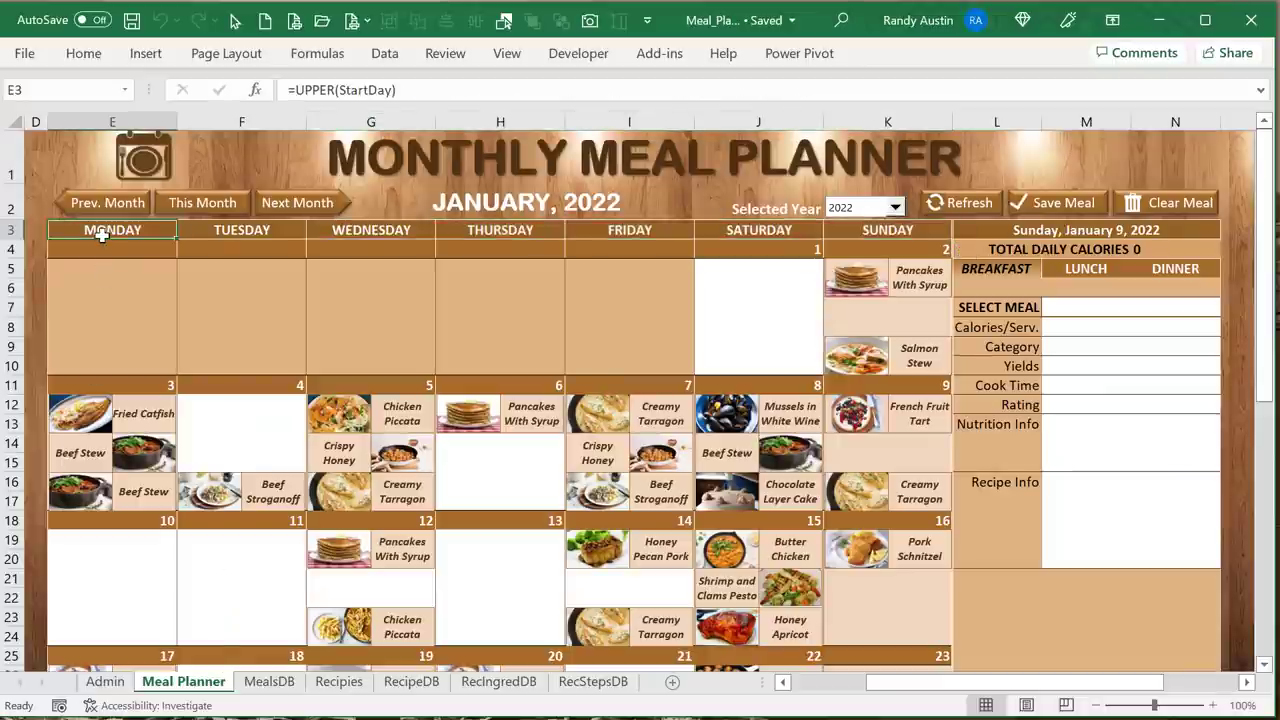
left_click(872, 575)
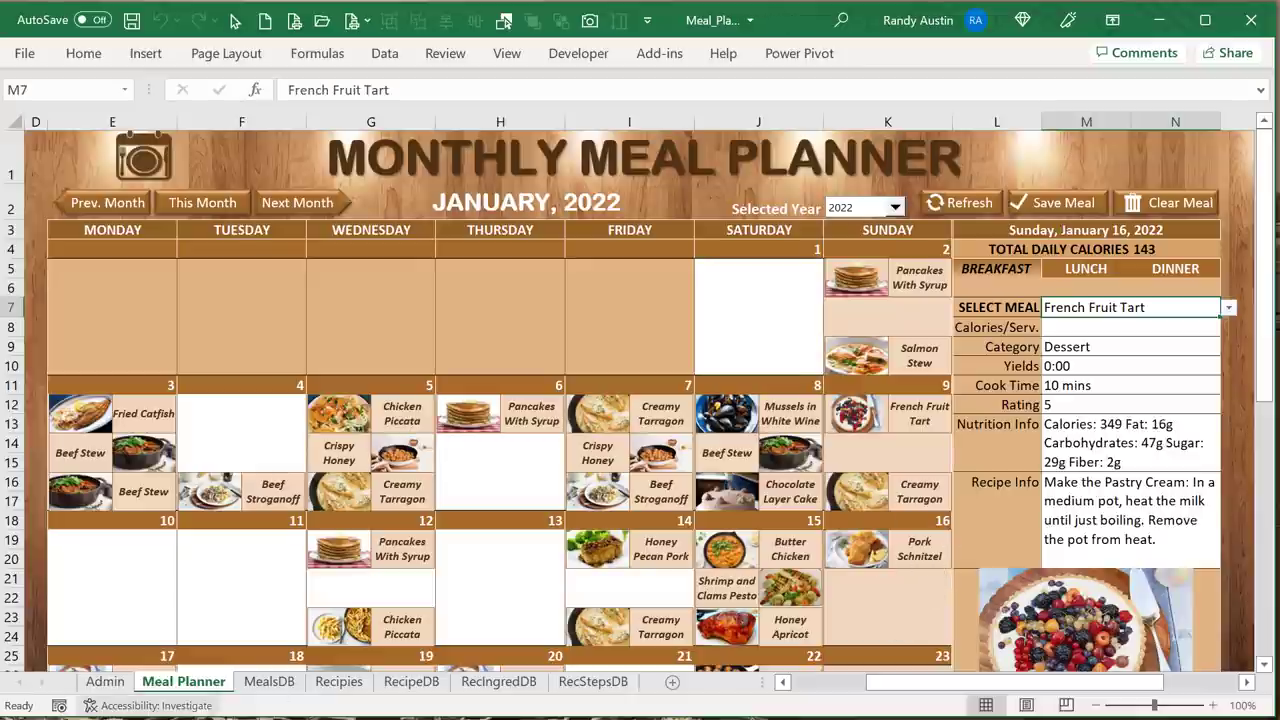
Set Weekday Start back to Sunday on the Admin sheet and view the Sunday-first calendar
left_click(104, 684)
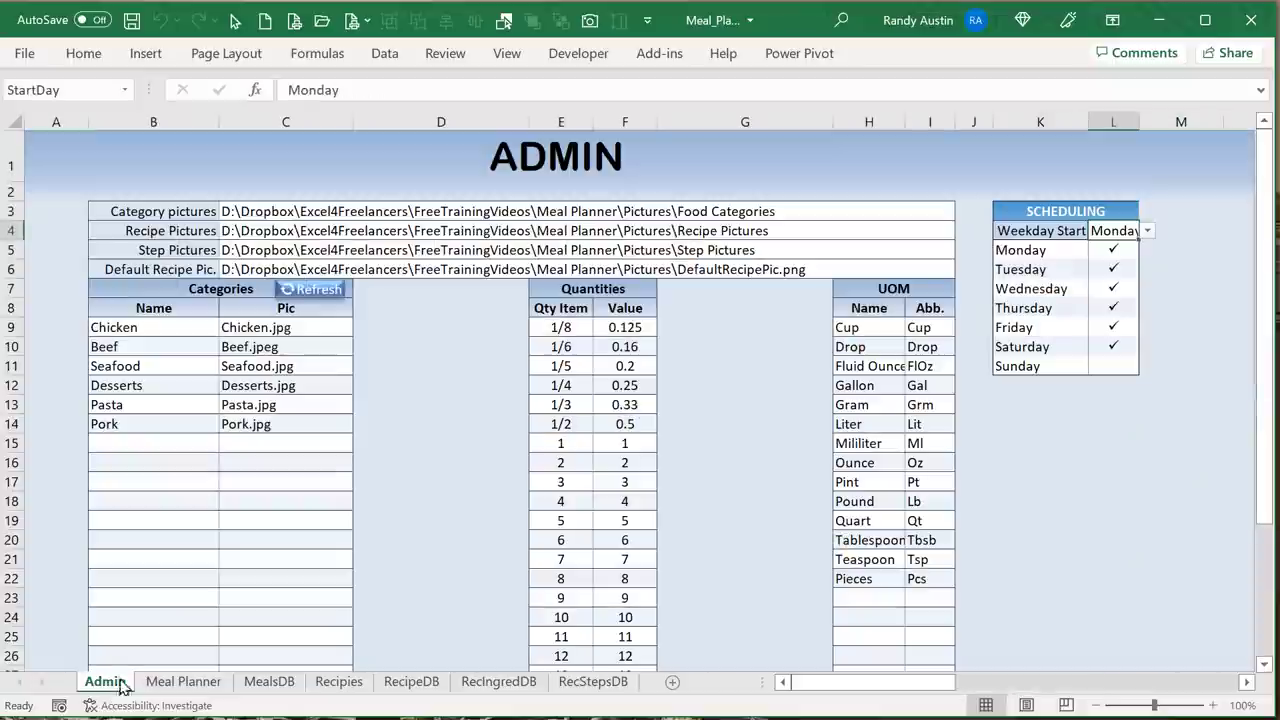
left_click(1146, 231)
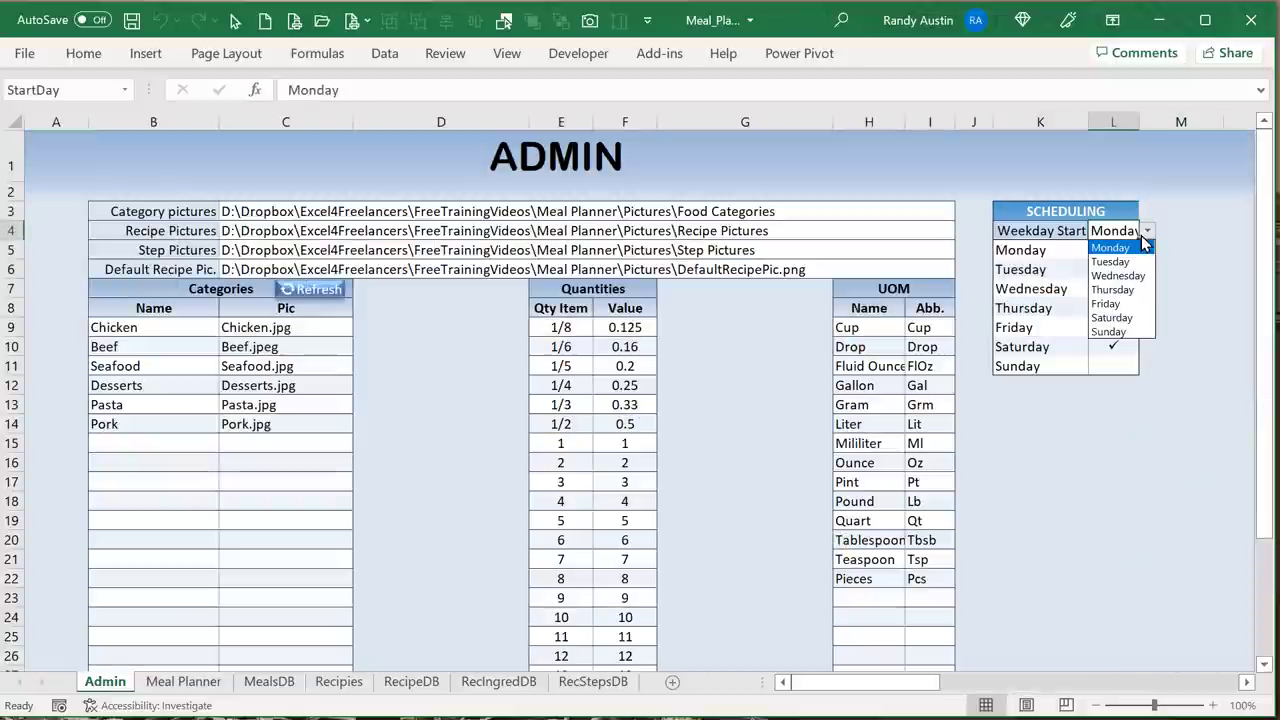
left_click(1140, 329)
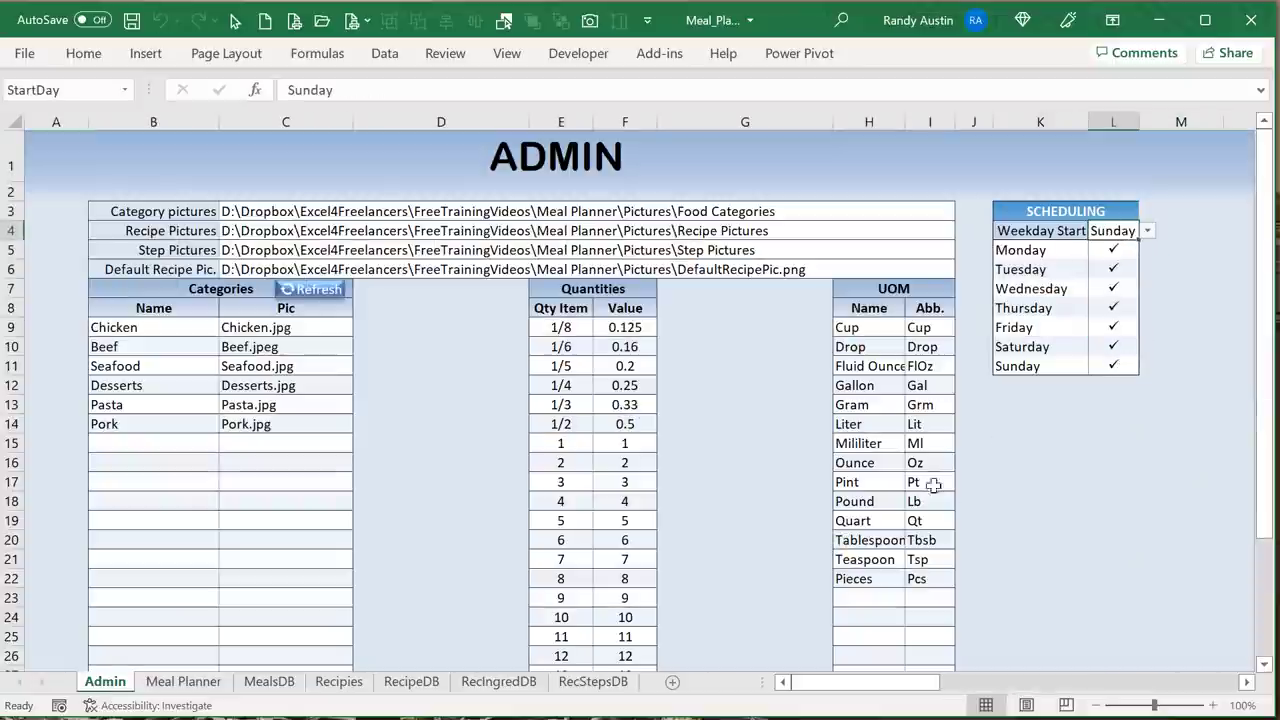
left_click(175, 683)
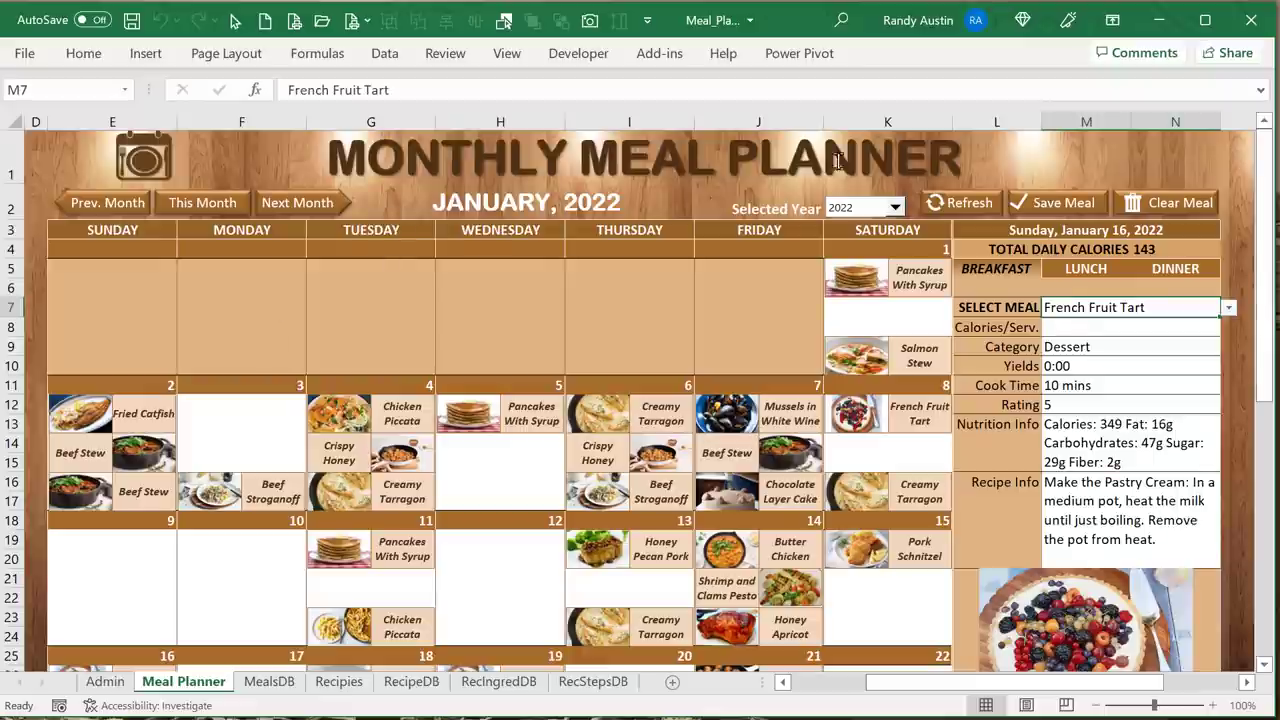
left_click(896, 207)
left_click(866, 252)
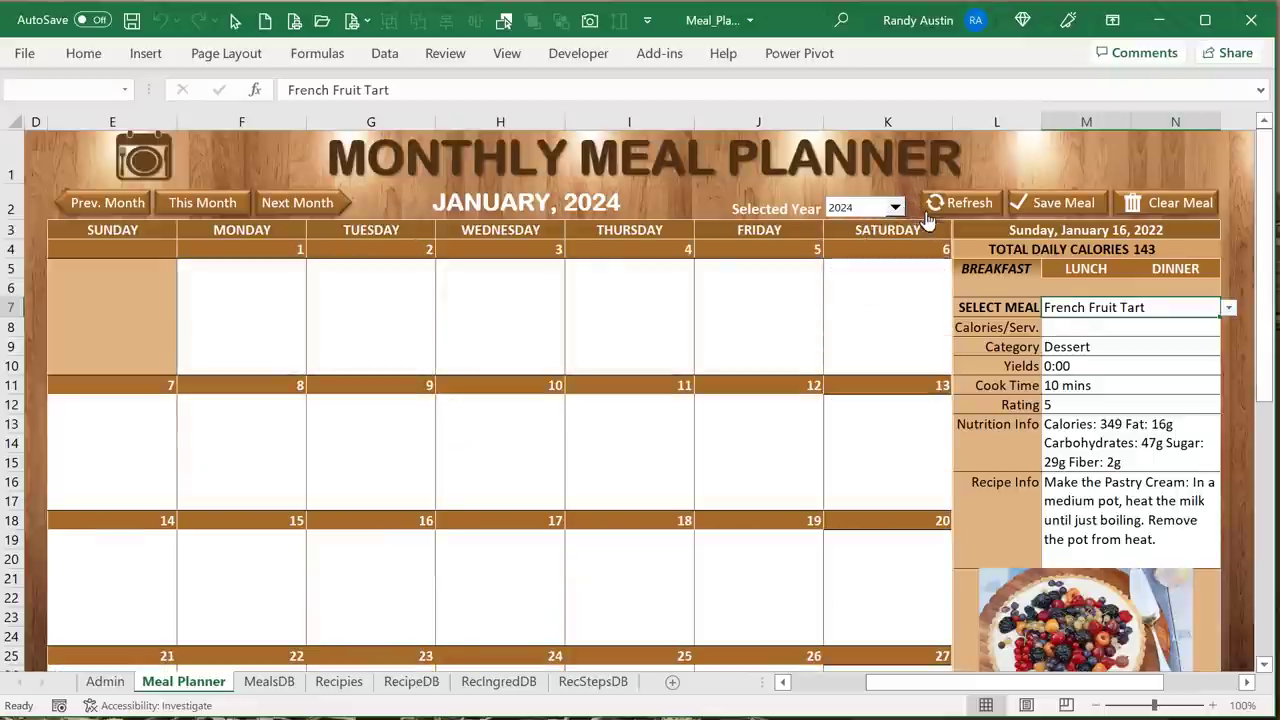
left_click(895, 207)
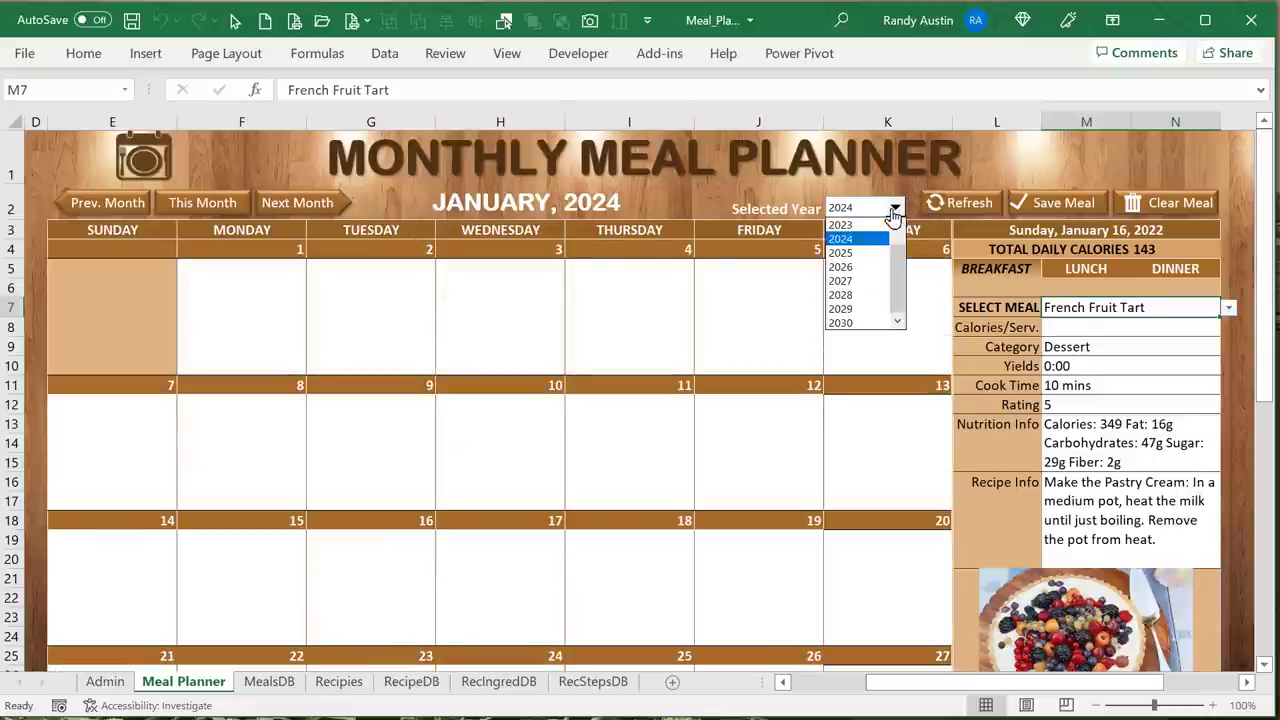
left_click(897, 226)
left_click(897, 226)
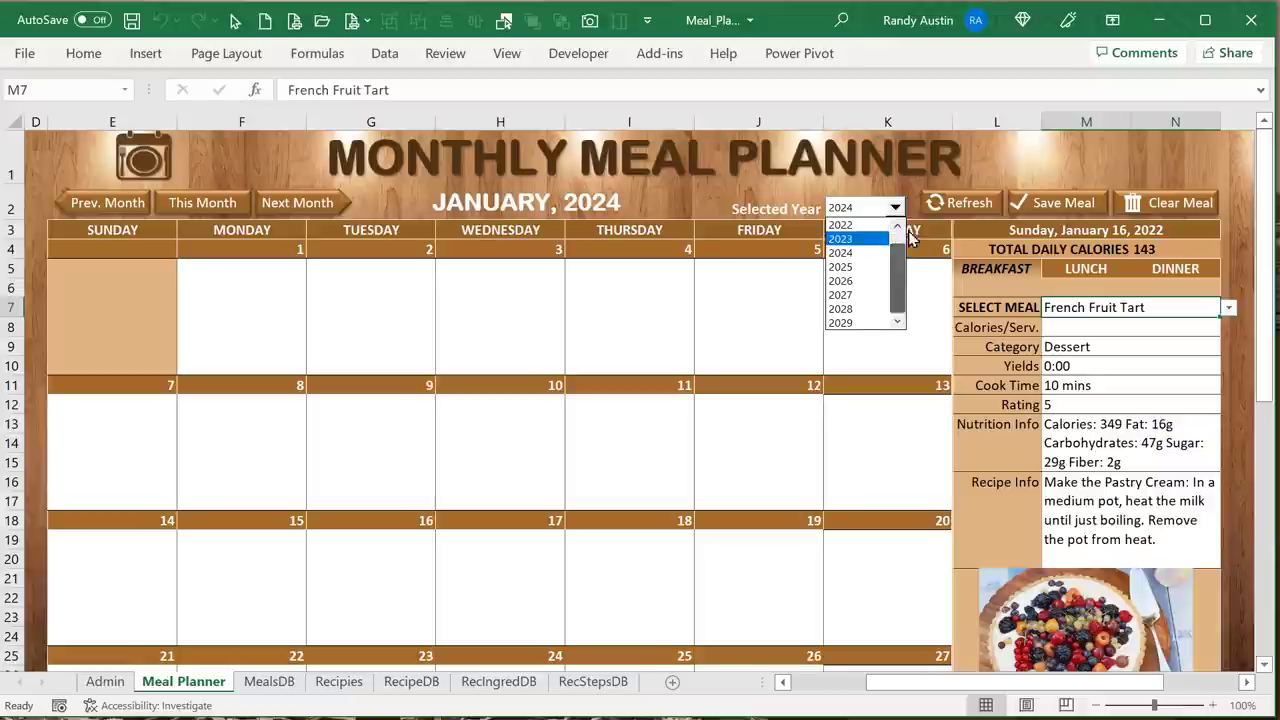
left_click(840, 225)
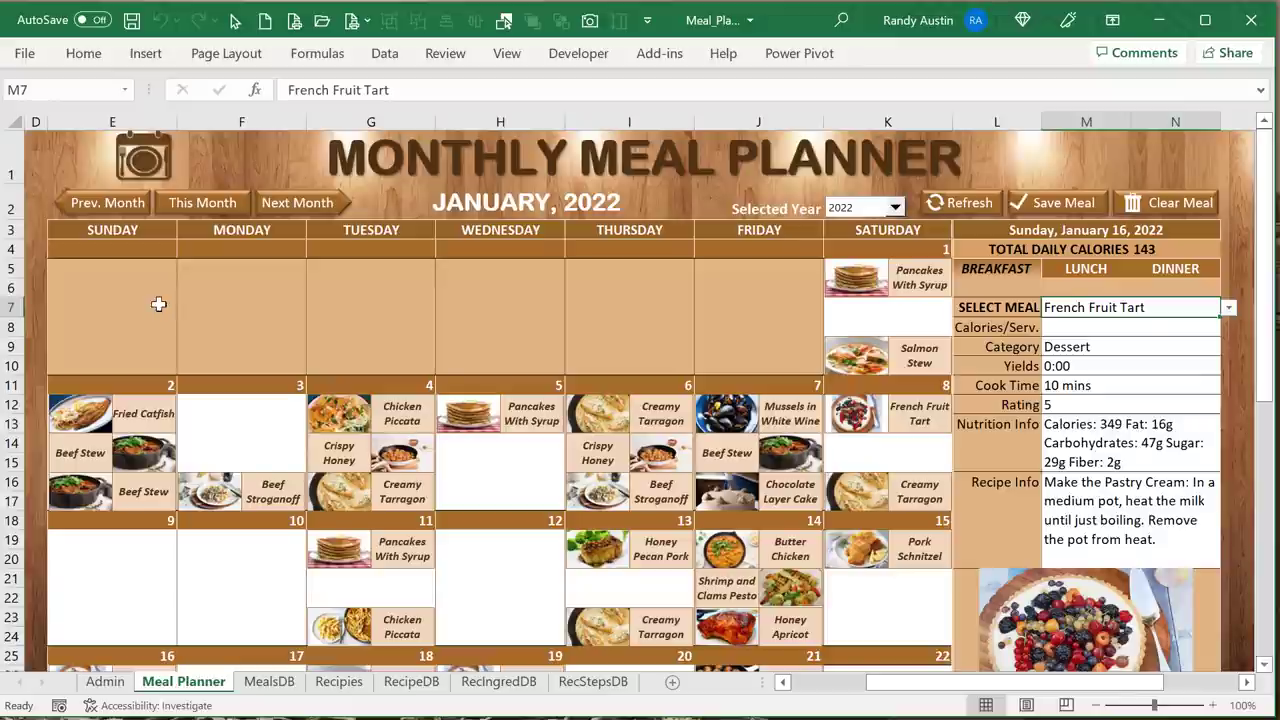
left_click(90, 230)
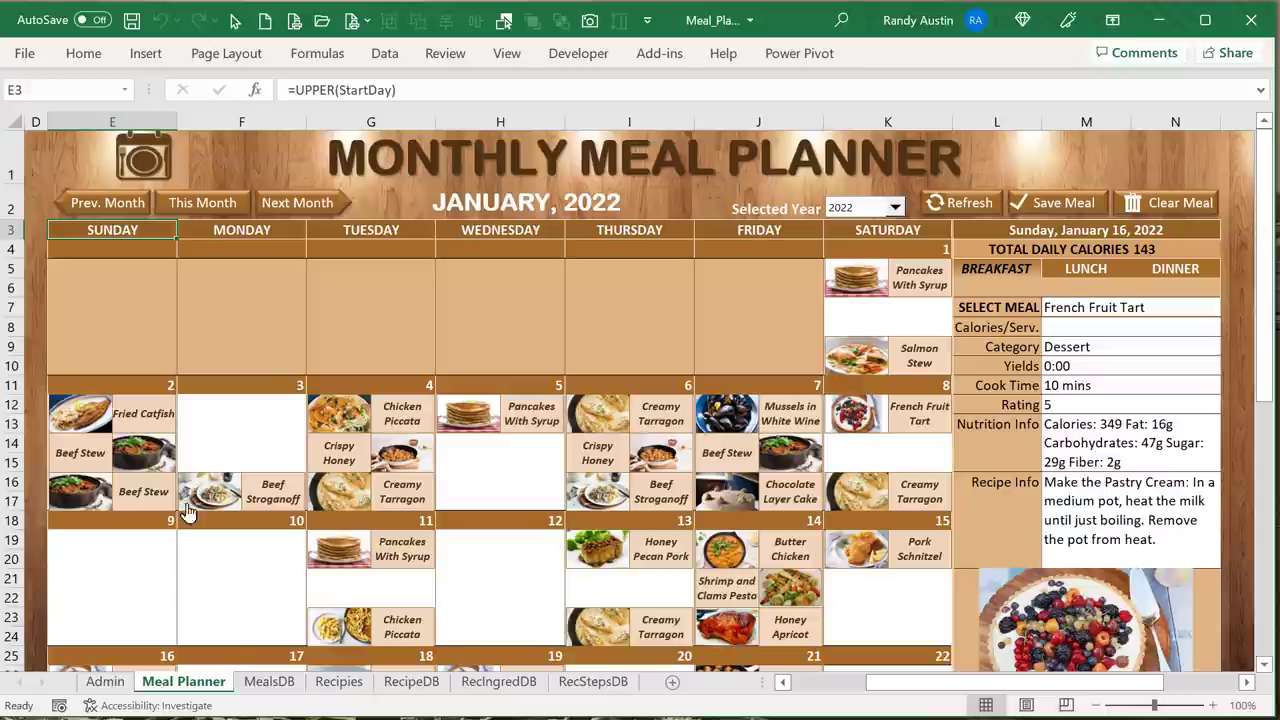
Return to the Admin sheet, leaving Weekday Start on Sunday
left_click(105, 681)
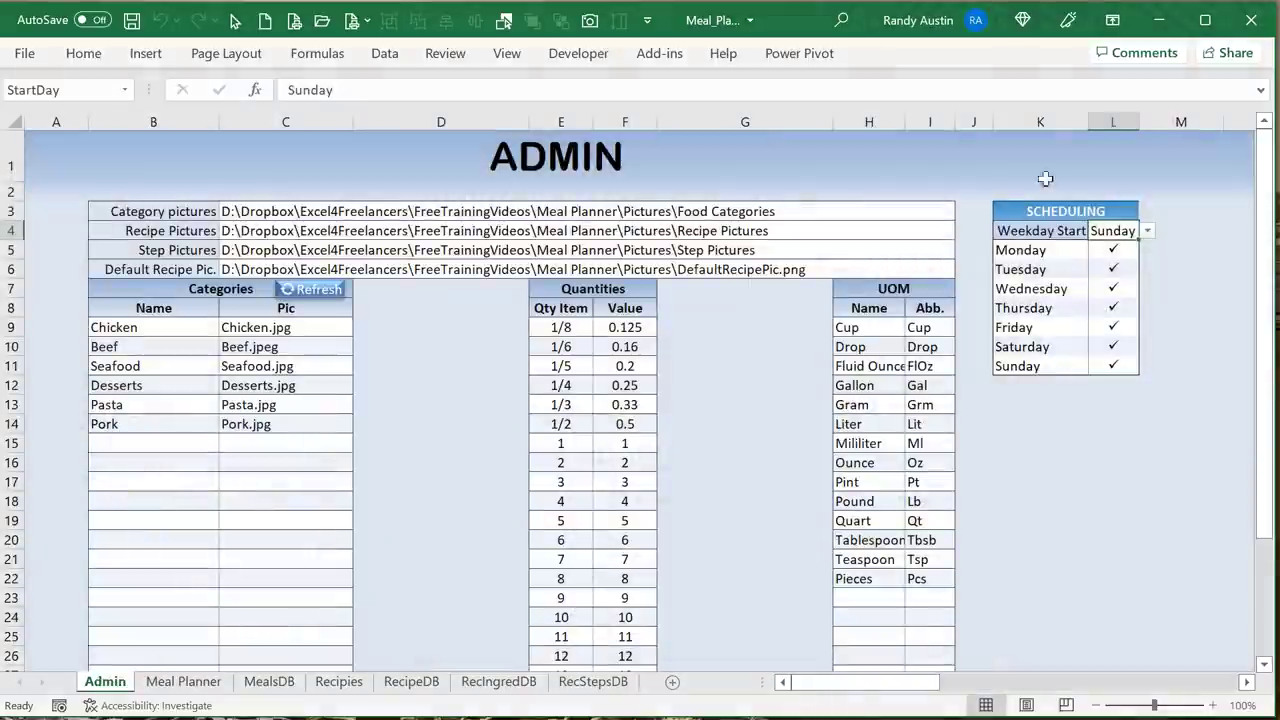
left_click(1149, 231)
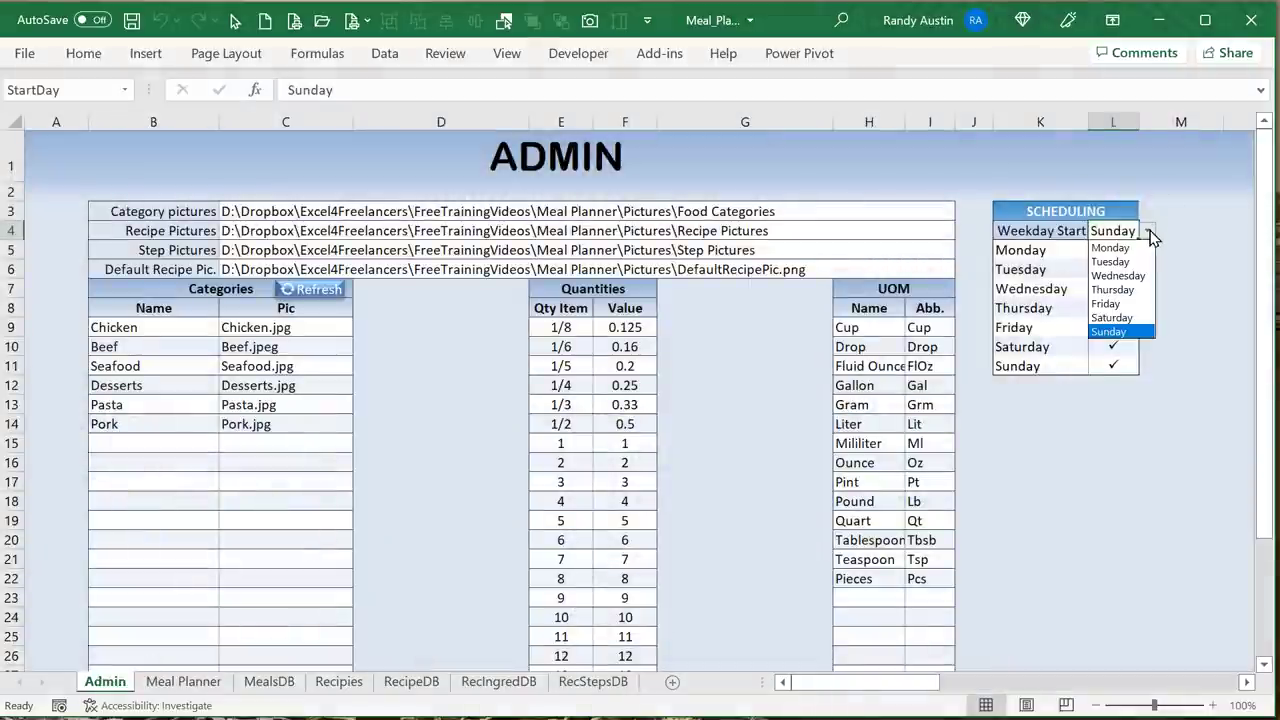
left_click(1149, 231)
Select the Weekdays range K5:K11, then the Weekday Start cell L4, and show the Data ribbon
left_click(1028, 246)
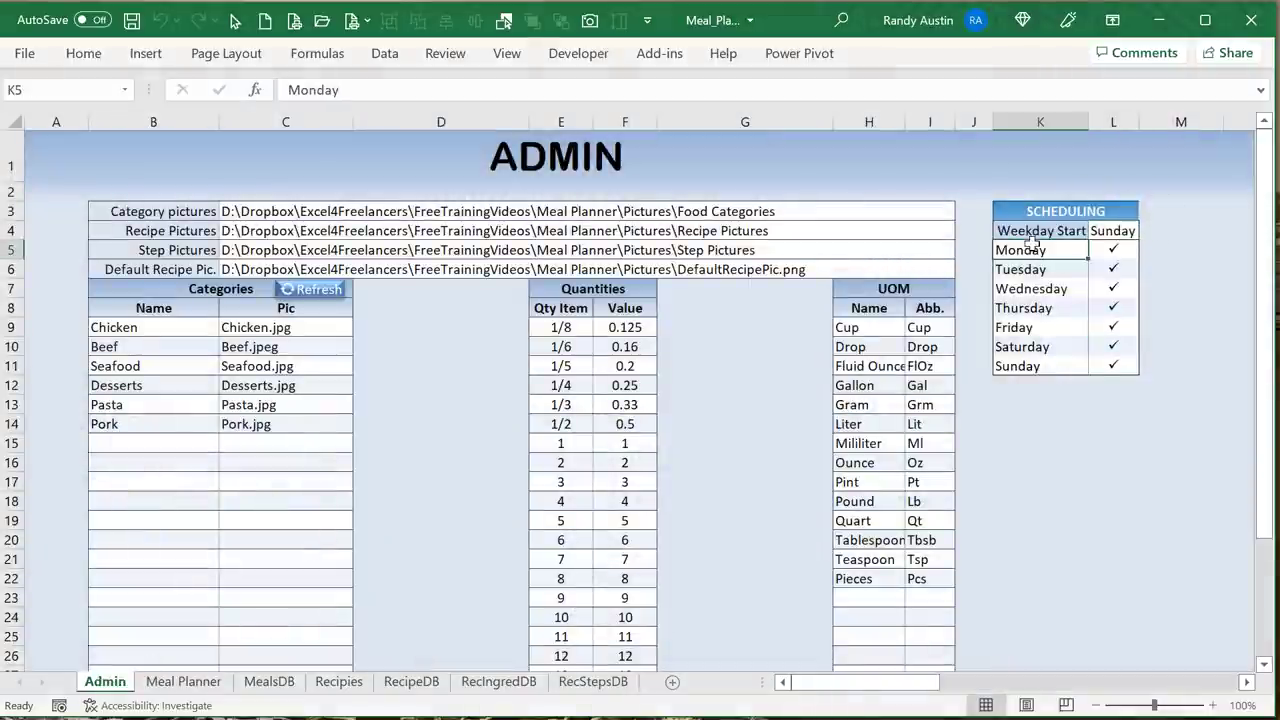
left_click_drag(1030, 246, 1022, 360)
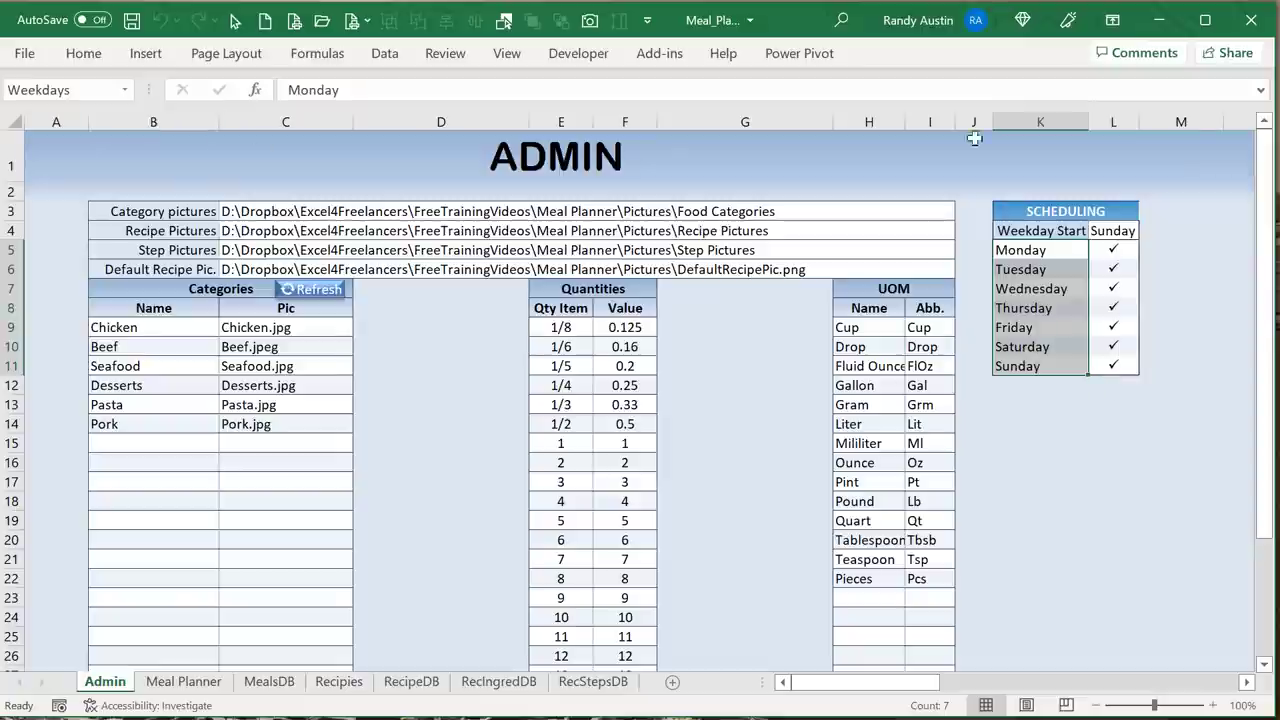
left_click(1140, 230)
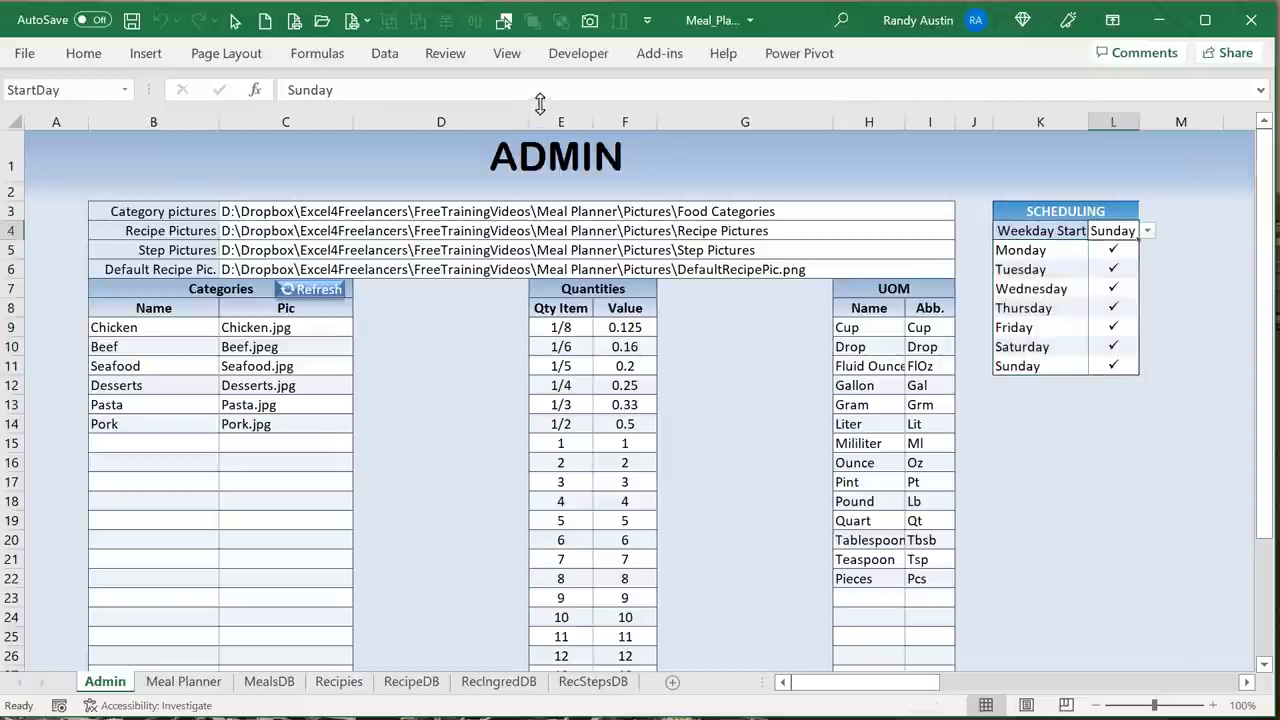
left_click(392, 56)
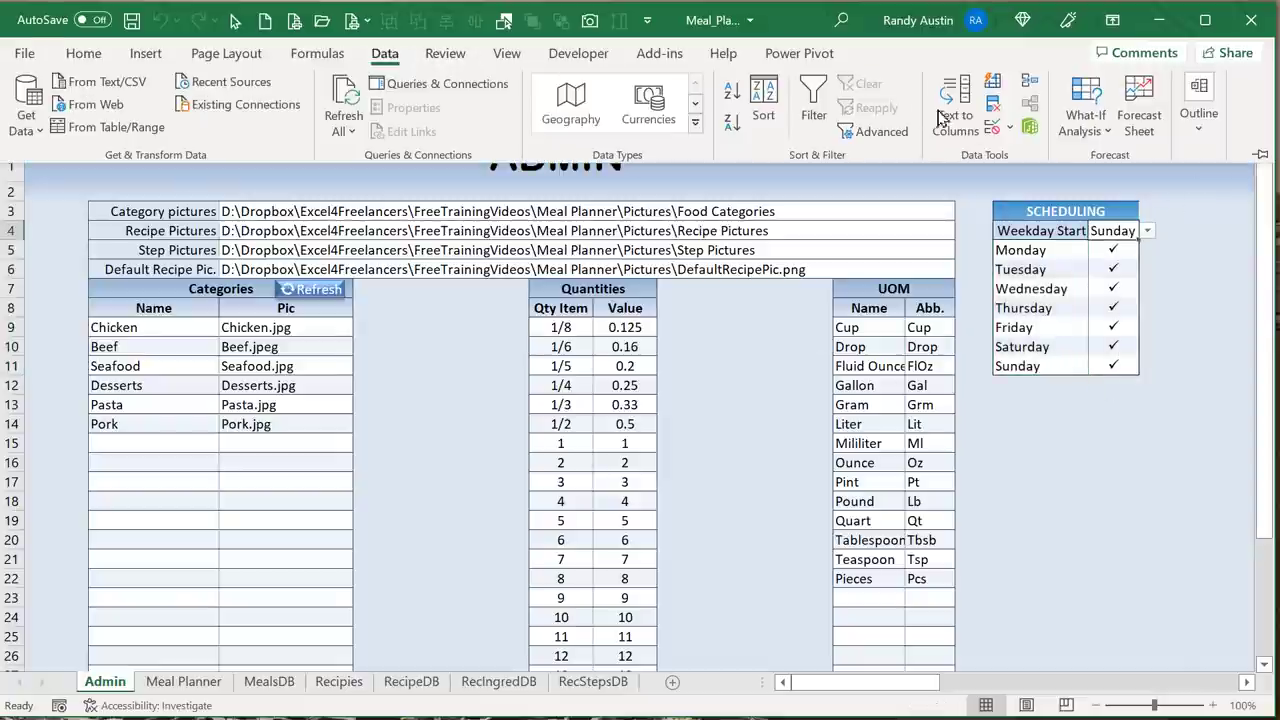
left_click(995, 131)
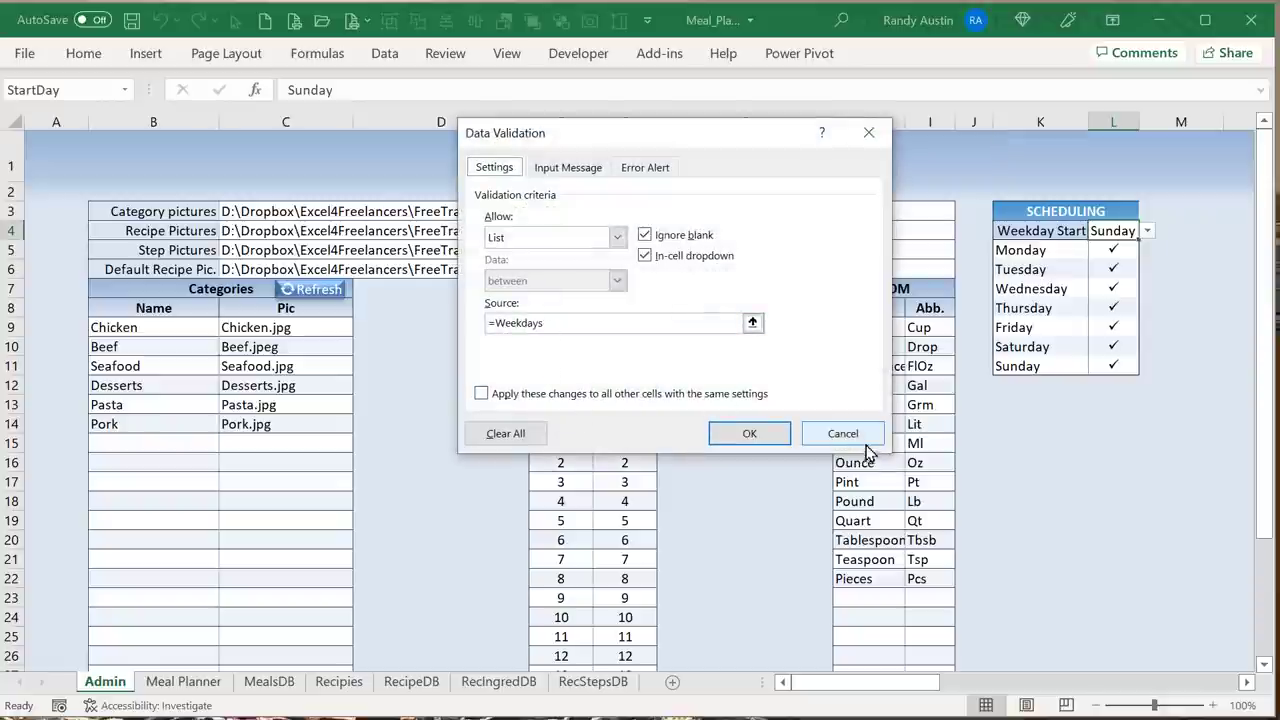
left_click(843, 432)
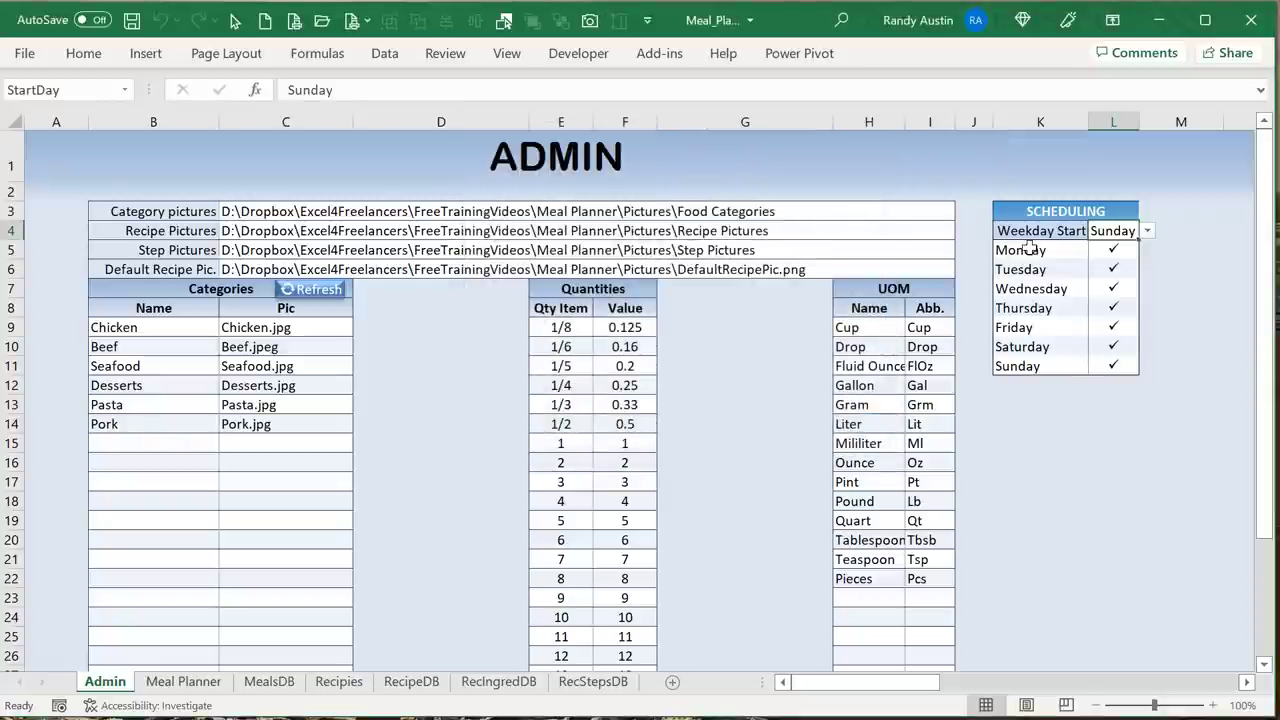
left_click_drag(1030, 250, 1036, 366)
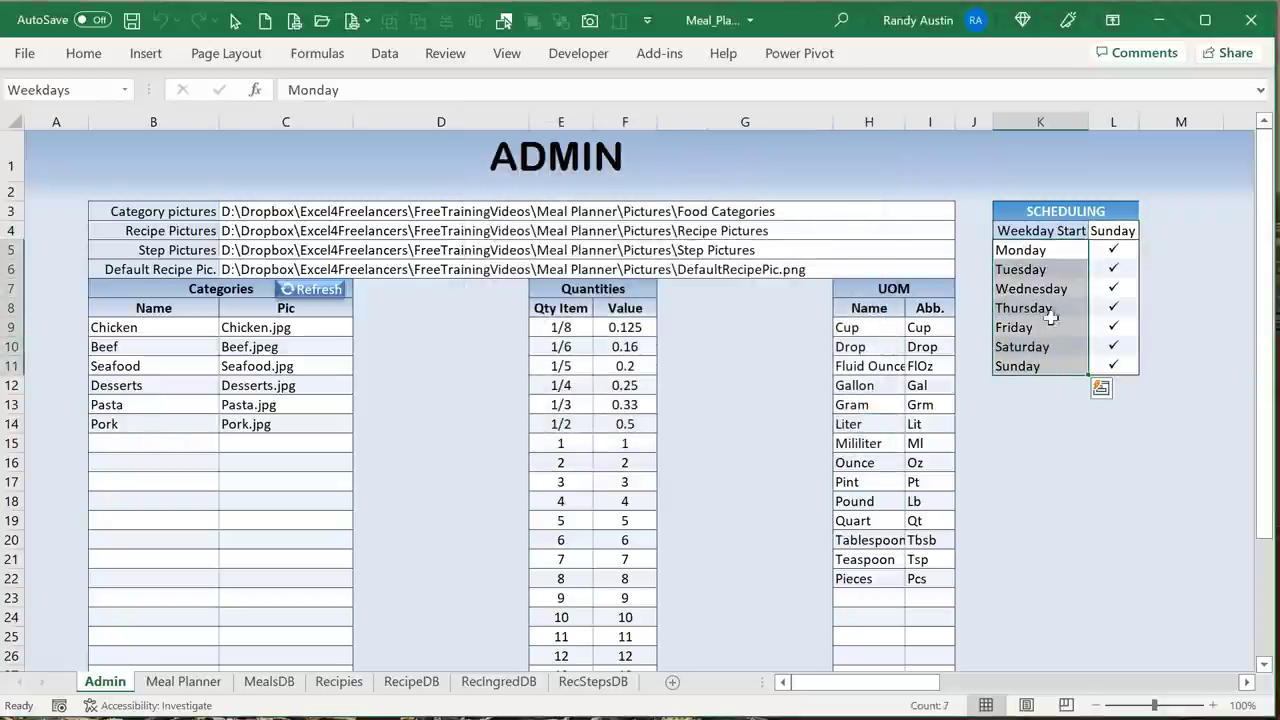
left_click(1118, 231)
left_click(80, 91)
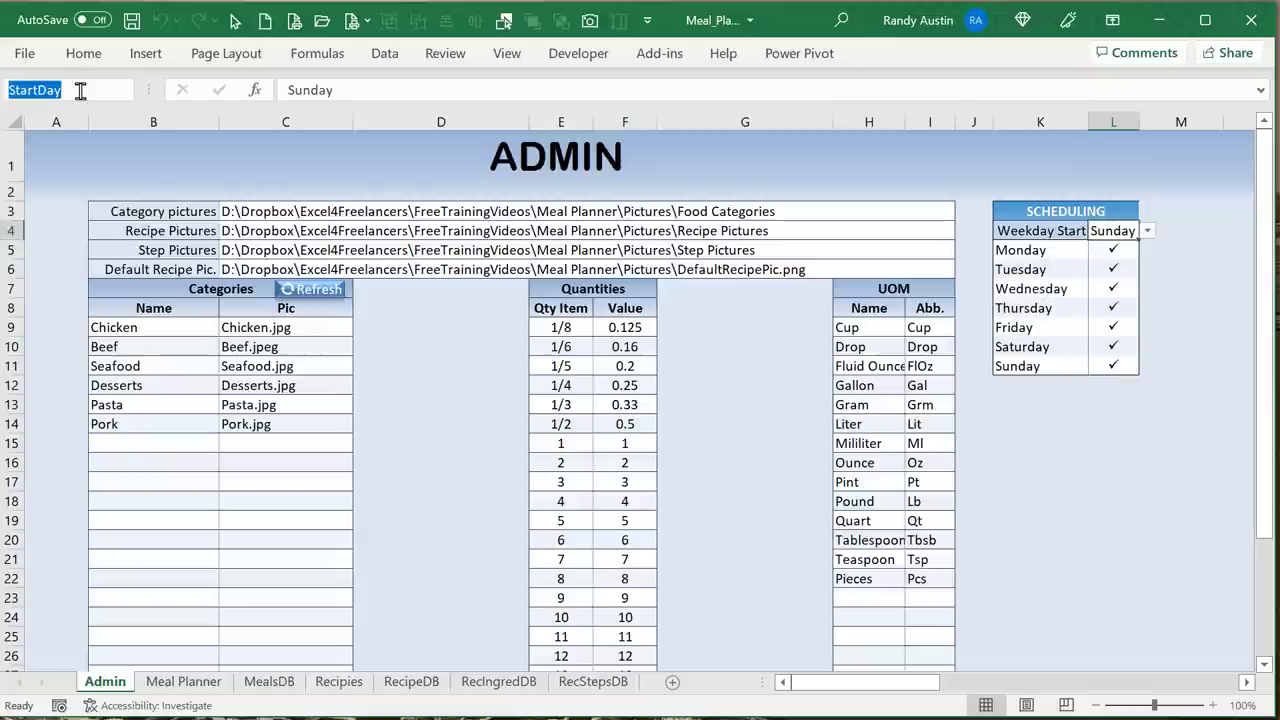